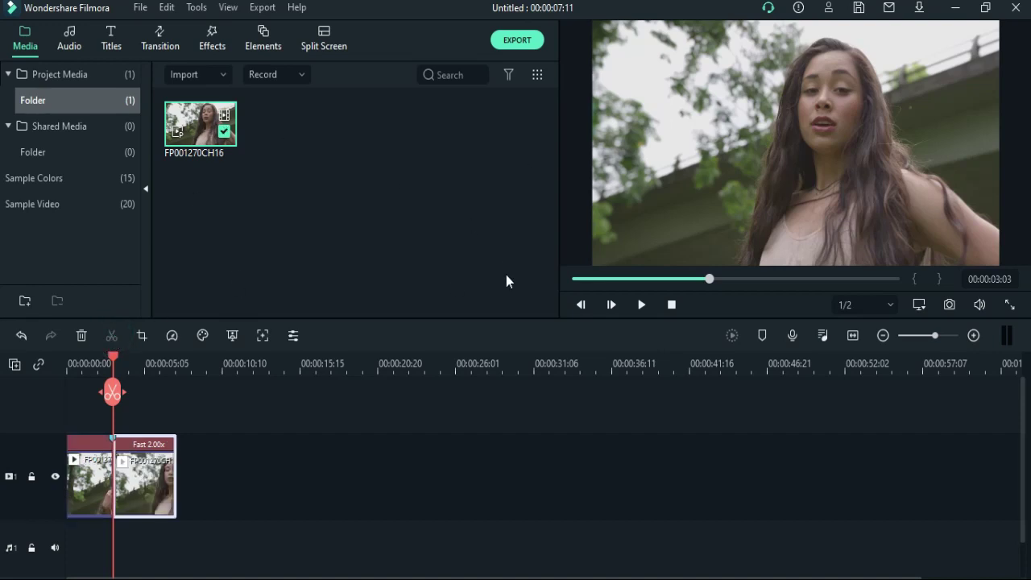
Step: Take two snapshots of the preview frame at 00:00:03:03
left_click(949, 306)
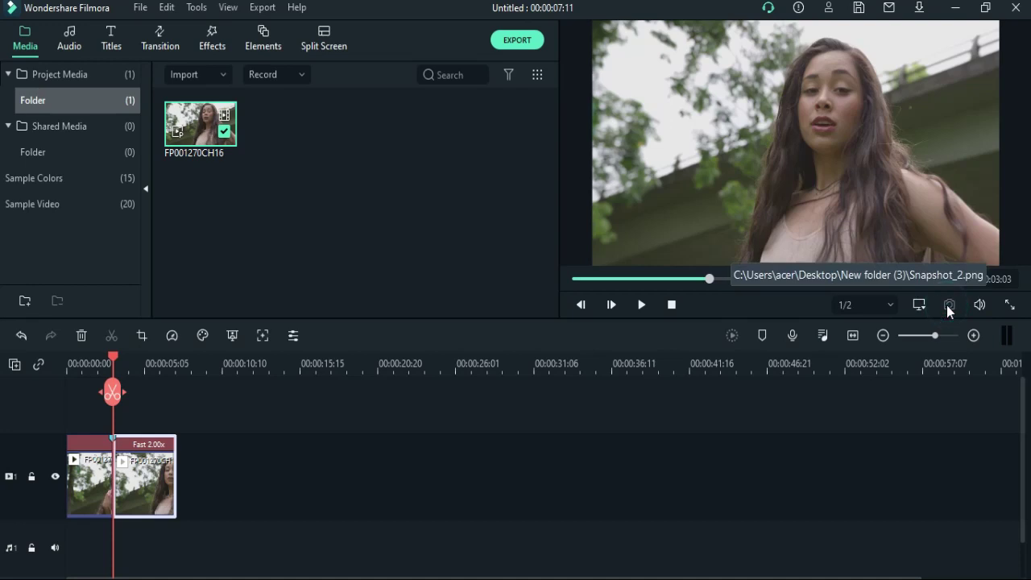
left_click(948, 306)
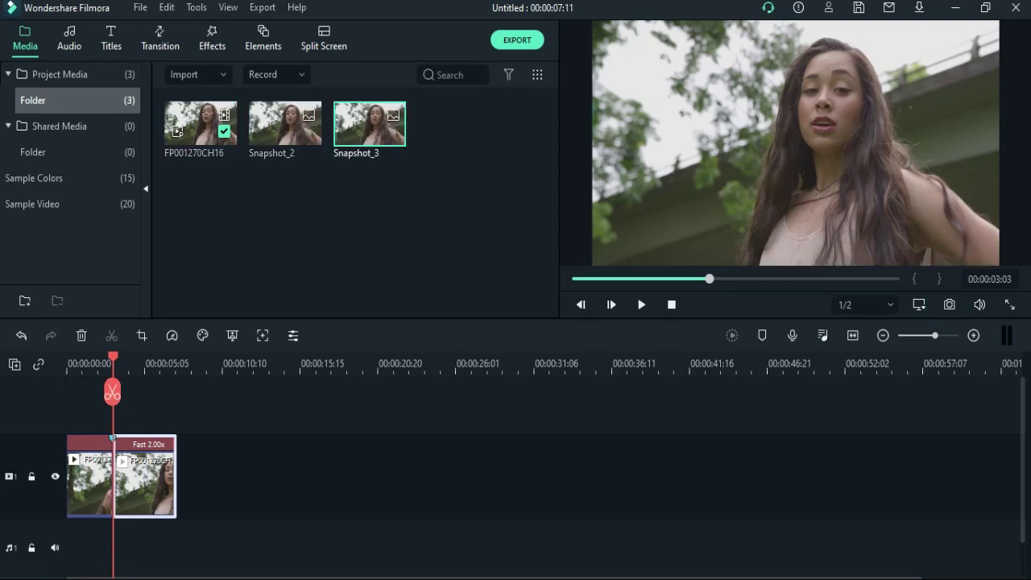
Step: Switch to Chrome, search Google for "remove bg" and open the remove.bg website
key("super")
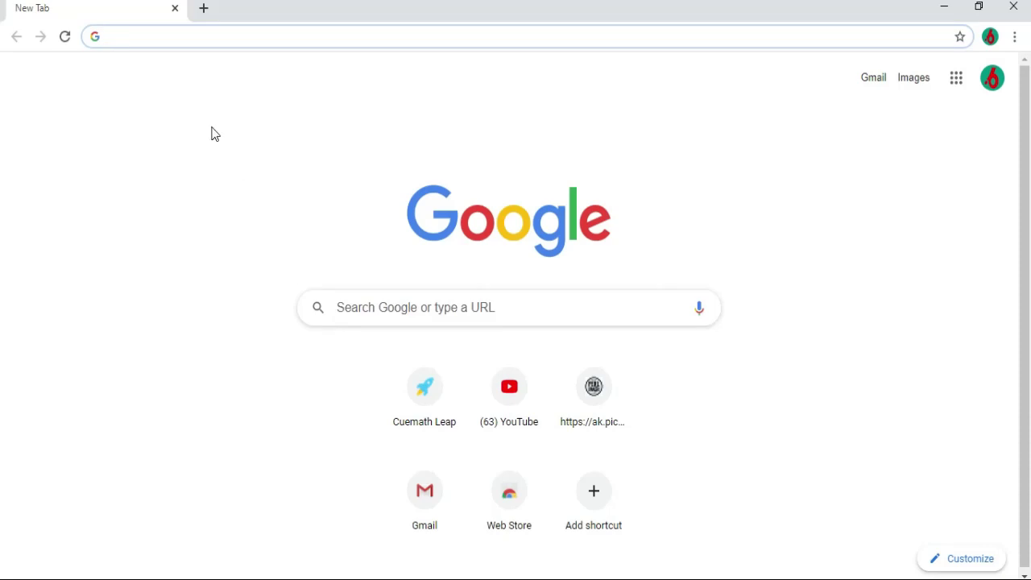
left_click(423, 306)
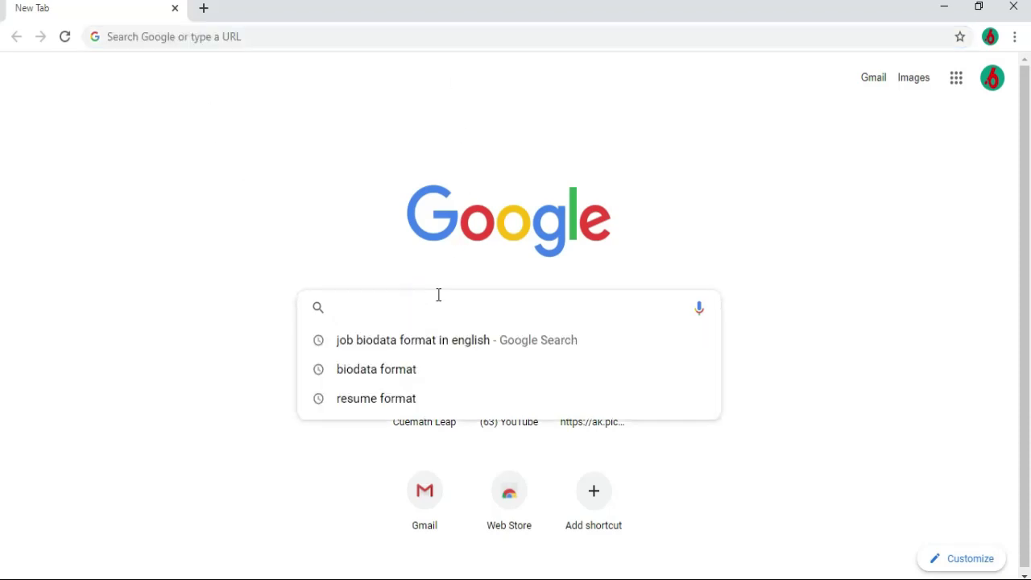
type("R")
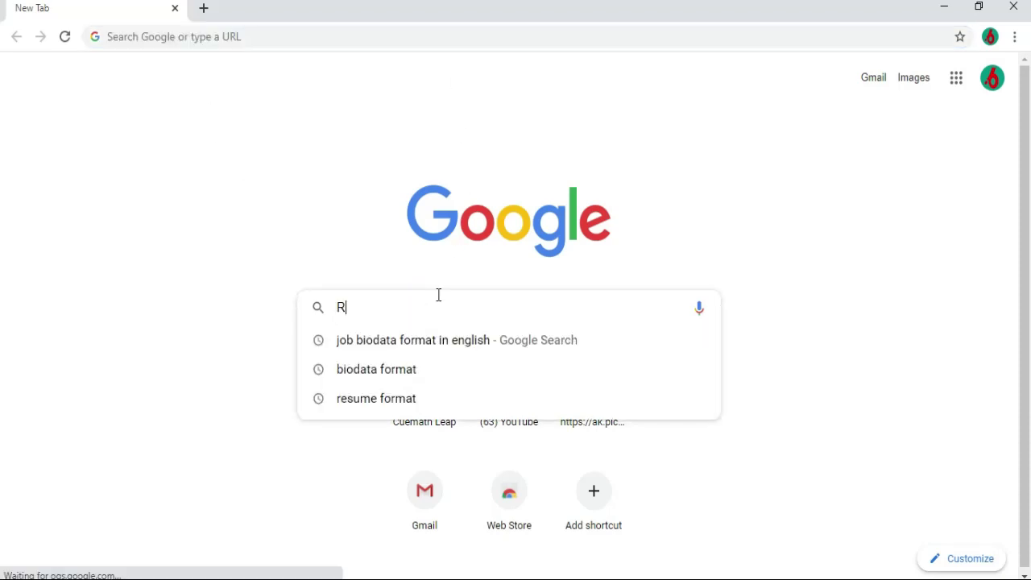
type("EMOVE")
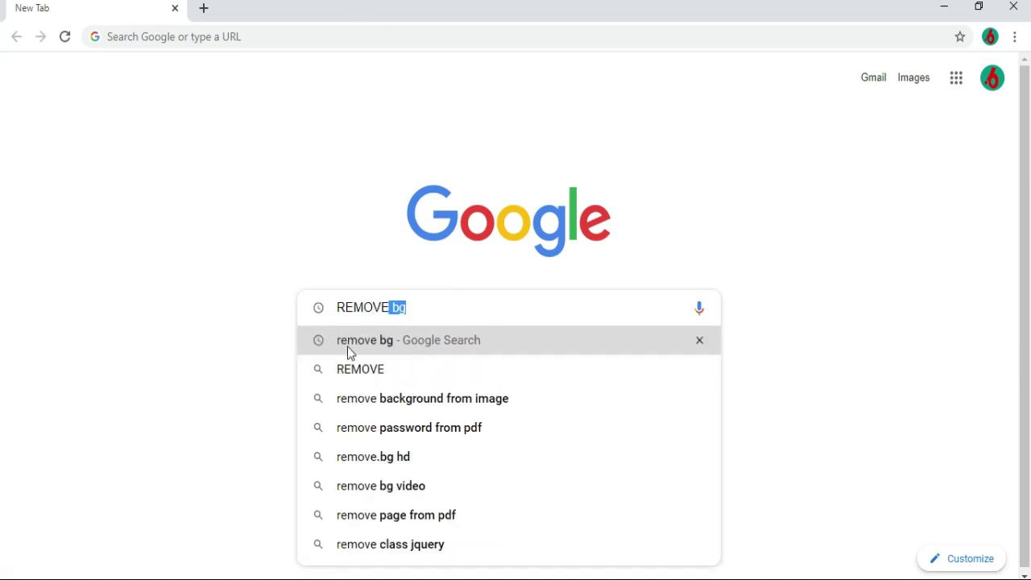
left_click(376, 338)
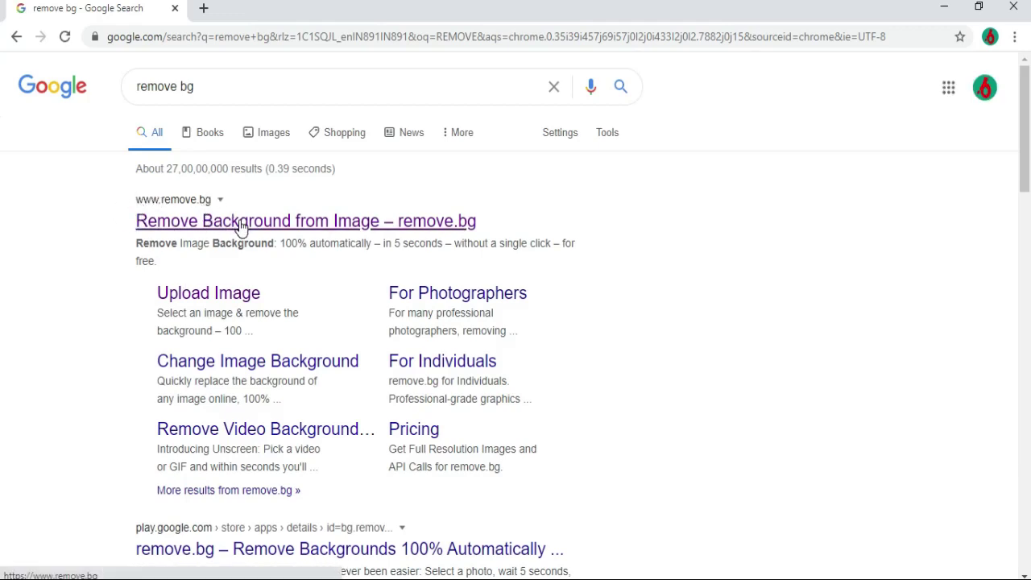
left_click(239, 222)
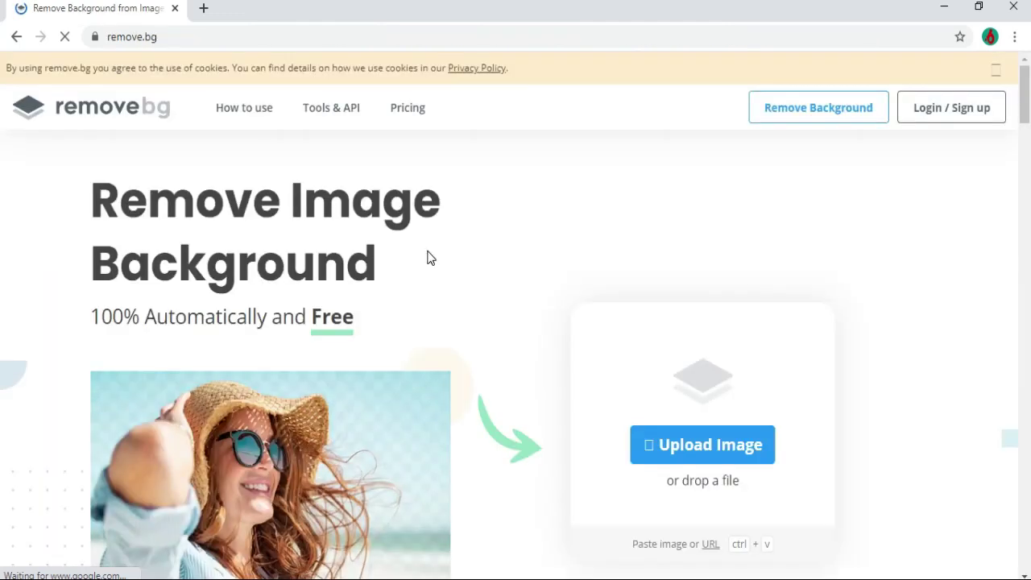
scroll(432, 260, "down", 1)
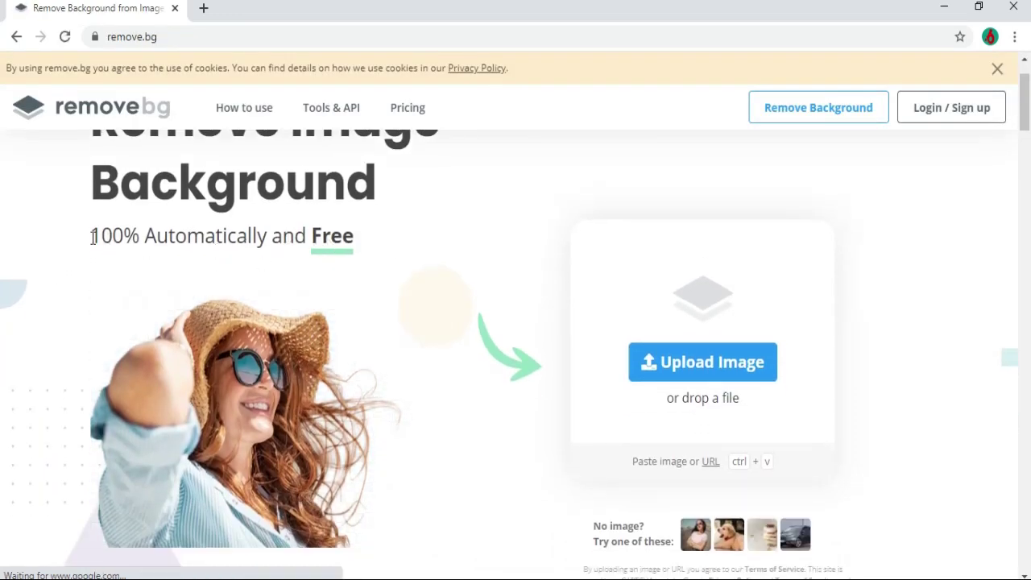
left_click_drag(93, 236, 373, 240)
scroll(372, 217, "up", 1)
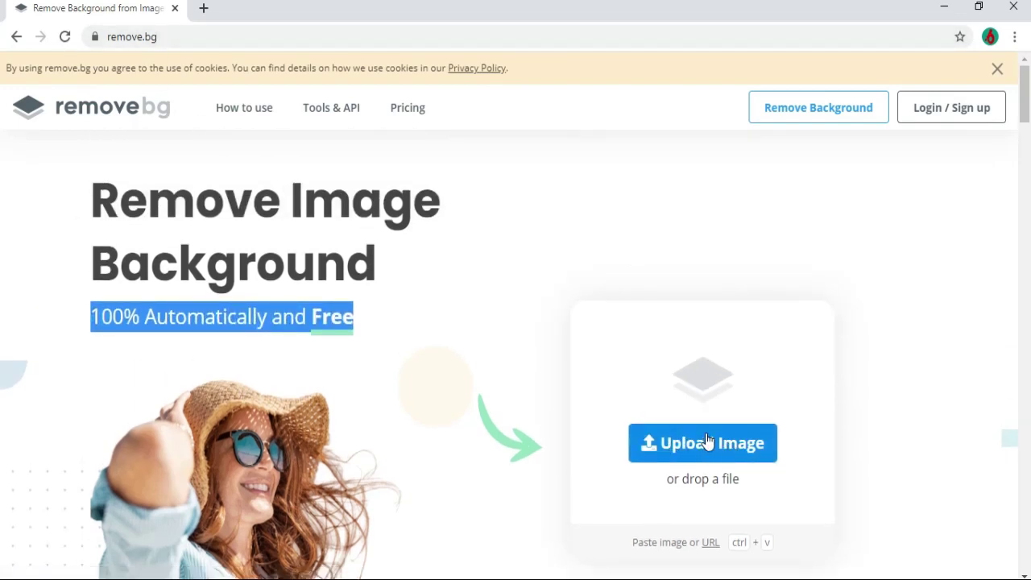
Step: Upload Snapshot_2 from the desktop's New folder (3) to remove.bg for background removal
scroll(706, 444, "down", 1)
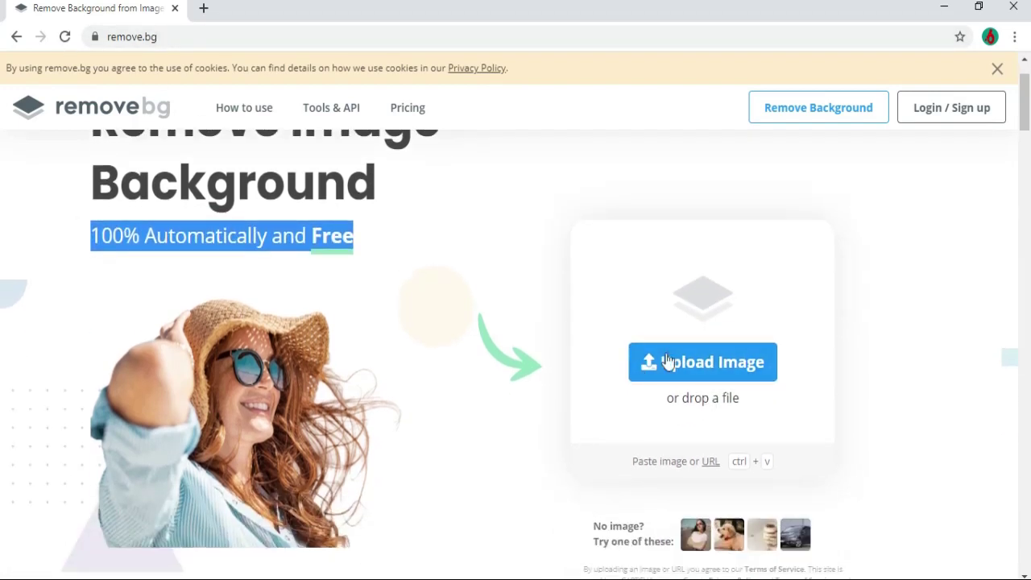
left_click(716, 363)
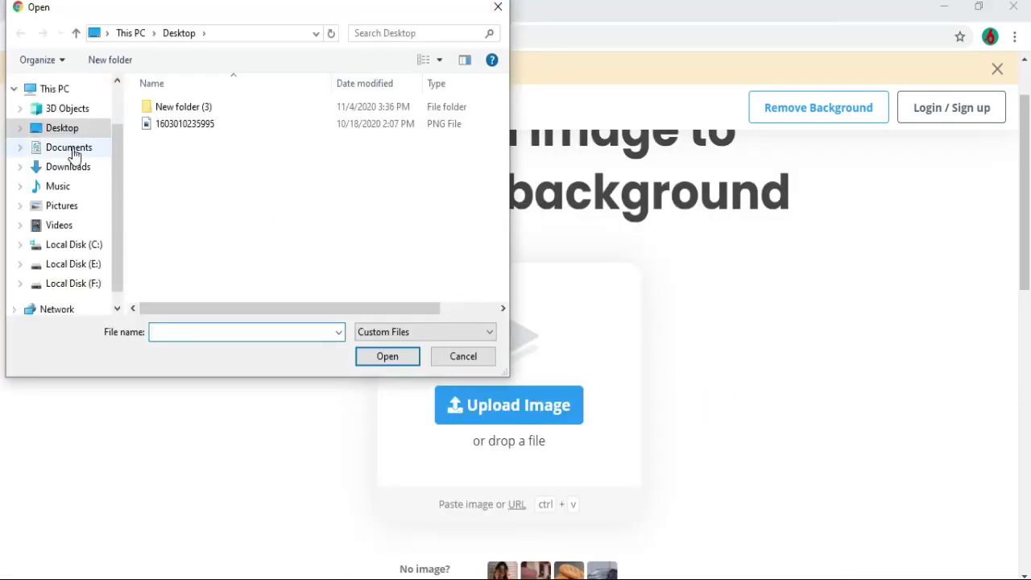
left_click(69, 129)
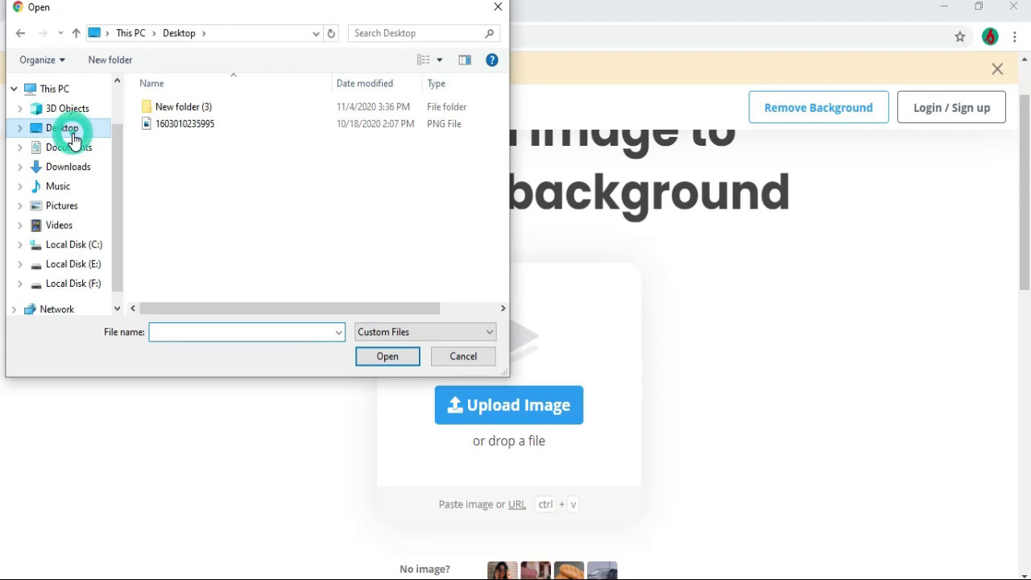
double_click(189, 106)
scroll(233, 179, "down", 1)
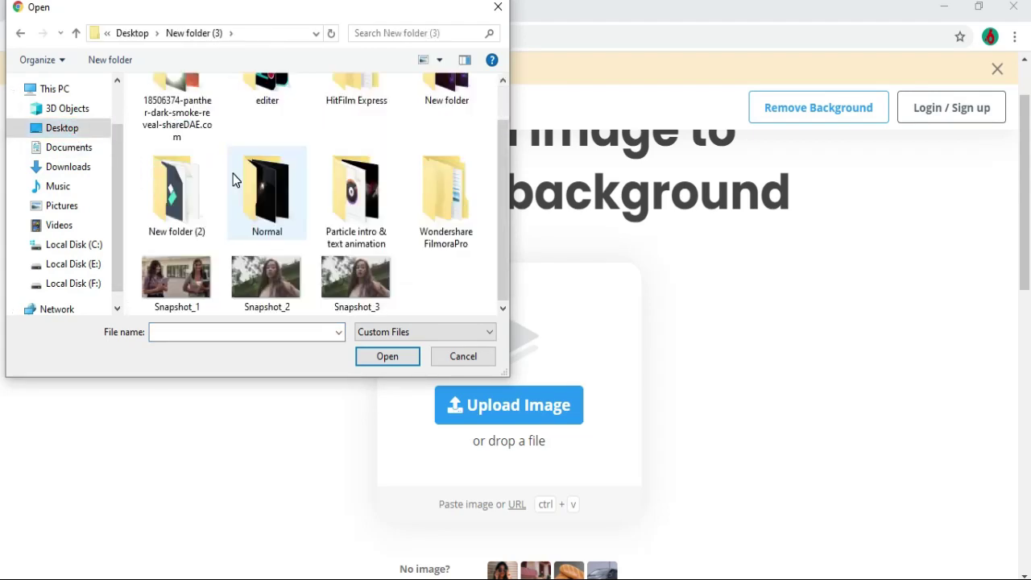
left_click(281, 275)
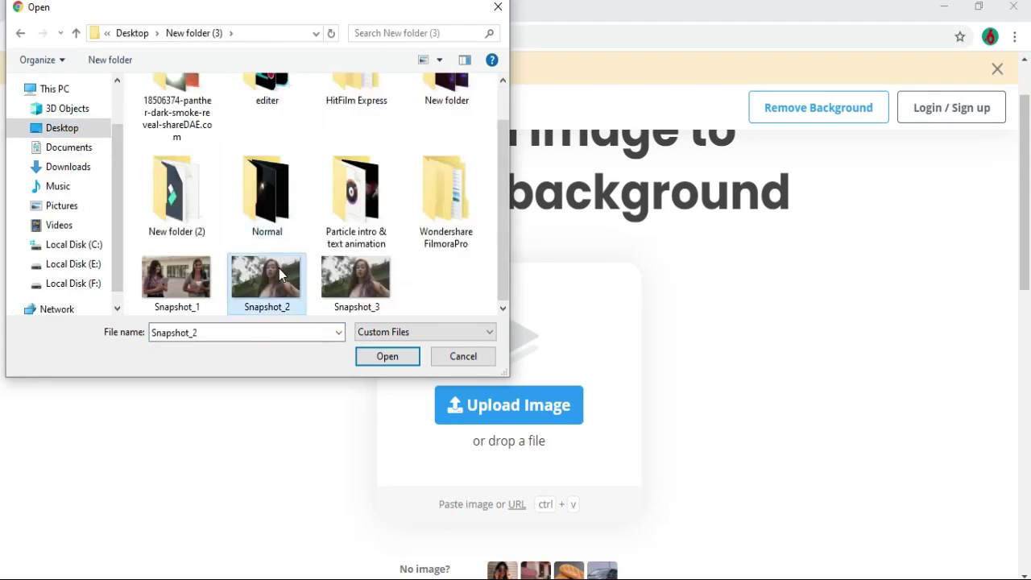
left_click(381, 355)
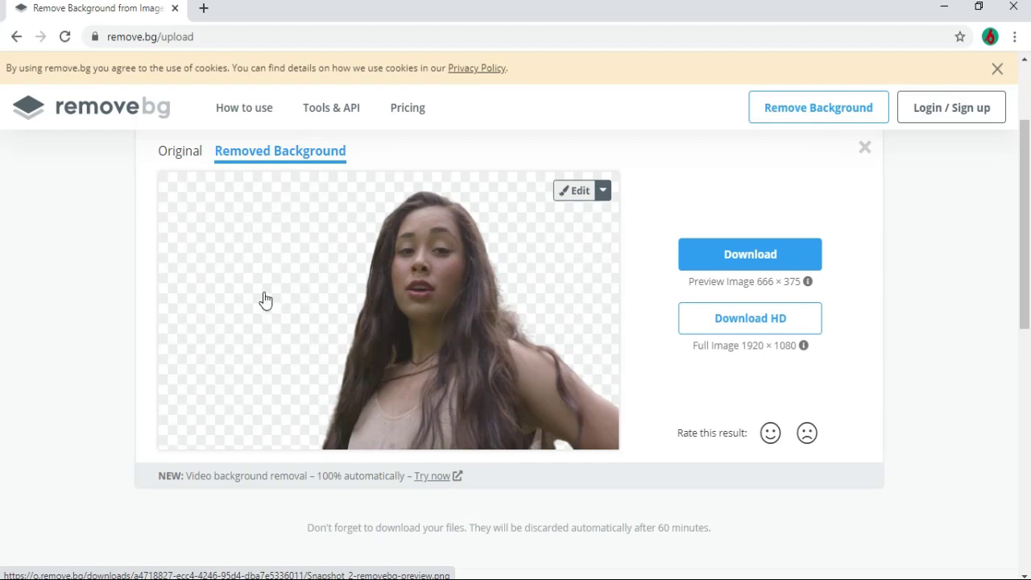
Step: Download the preview-size cutout image and import it from the Downloads folder into the Filmora project media
left_click(778, 254)
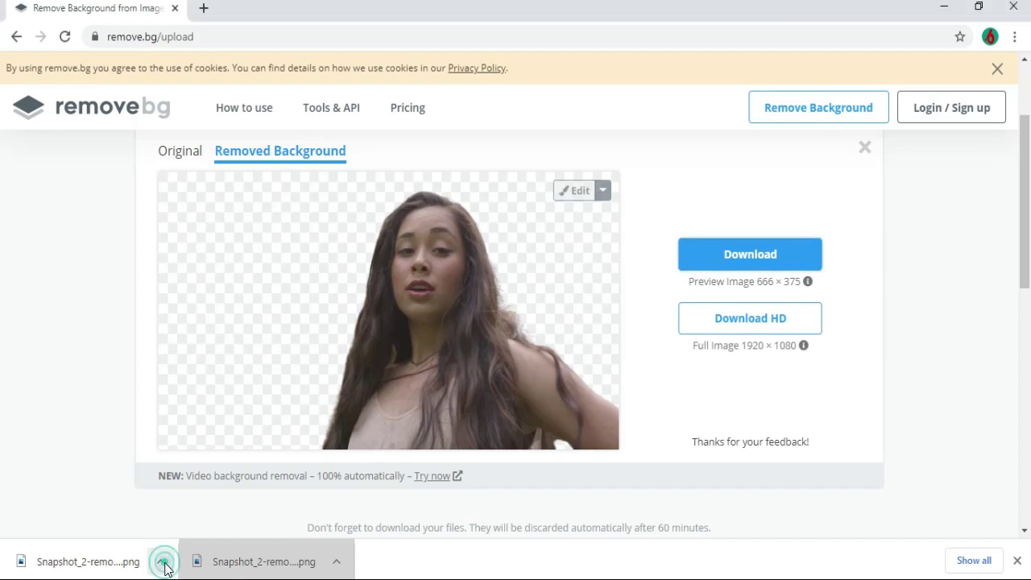
left_click(161, 561)
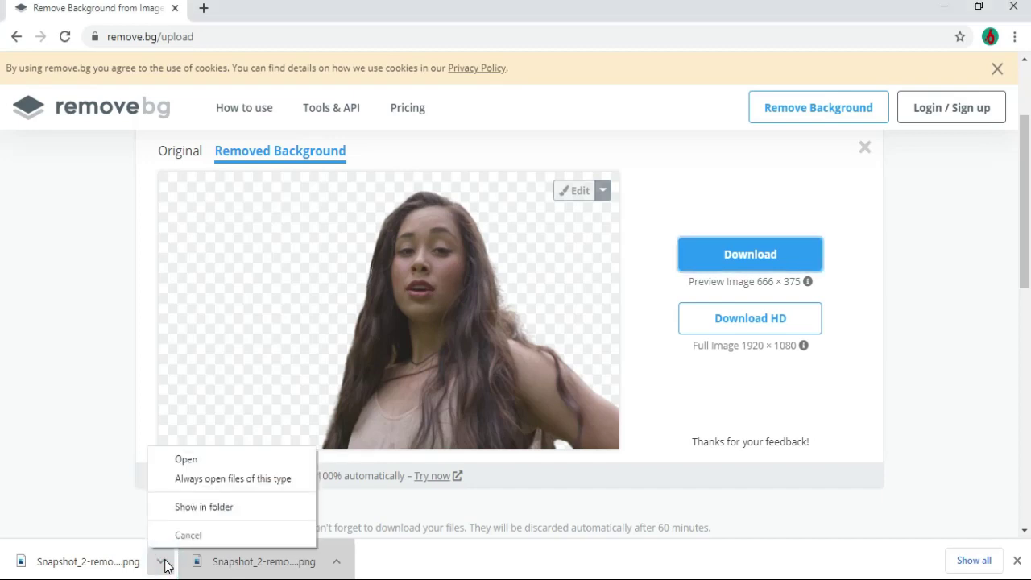
left_click(266, 509)
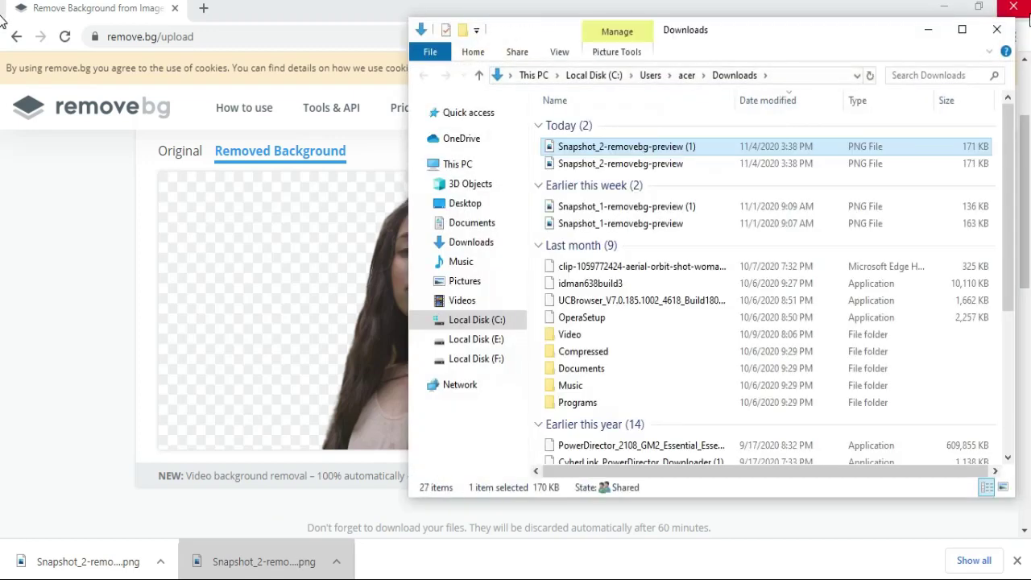
left_click(1022, 8)
left_click_drag(633, 152, 268, 208)
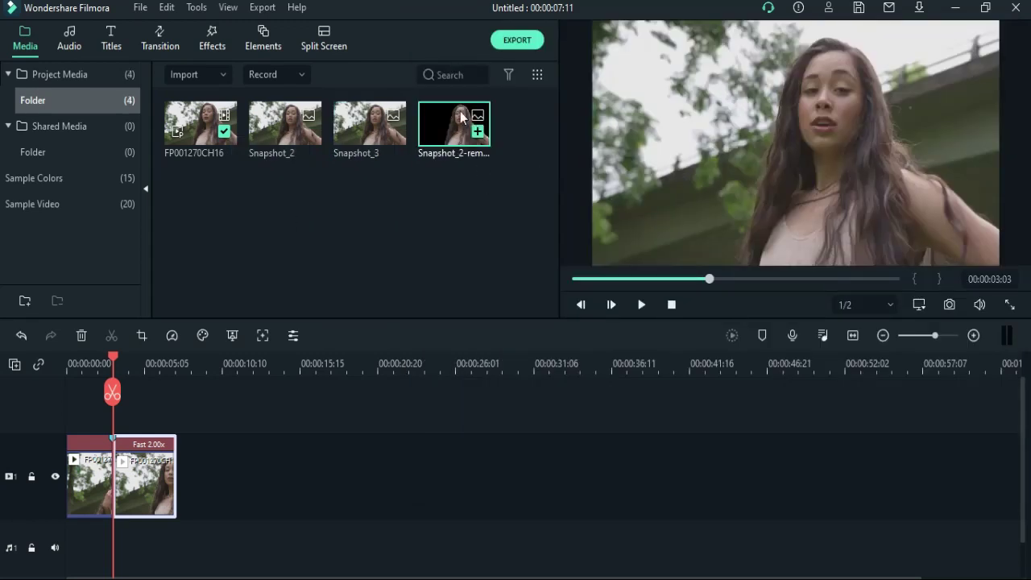
Step: Insert Snapshot_3 on video track 1 at 00:00:03:03, between the two parts of the split clip
left_click_drag(370, 125, 113, 432)
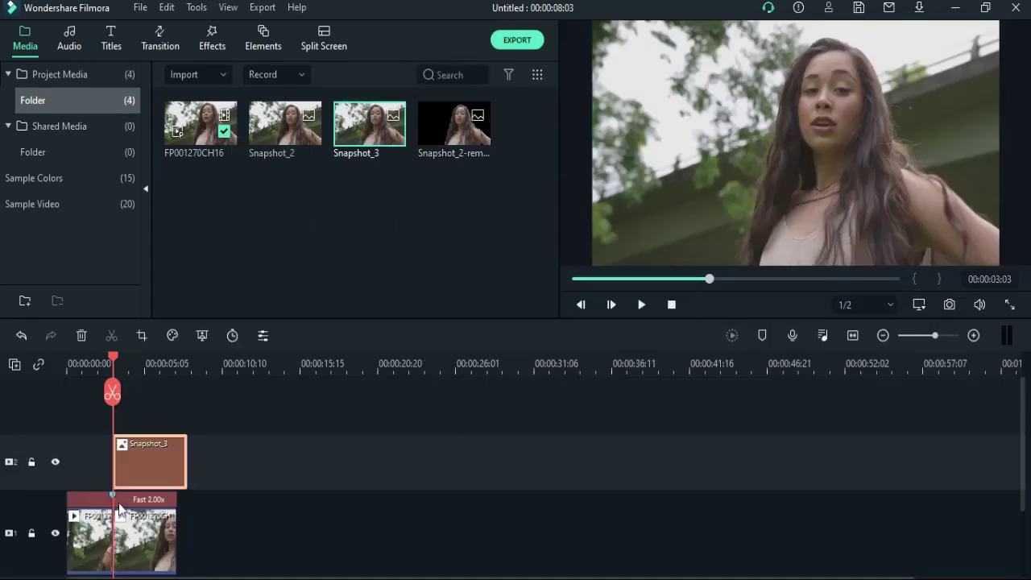
left_click_drag(131, 527, 208, 527)
left_click_drag(132, 459, 132, 527)
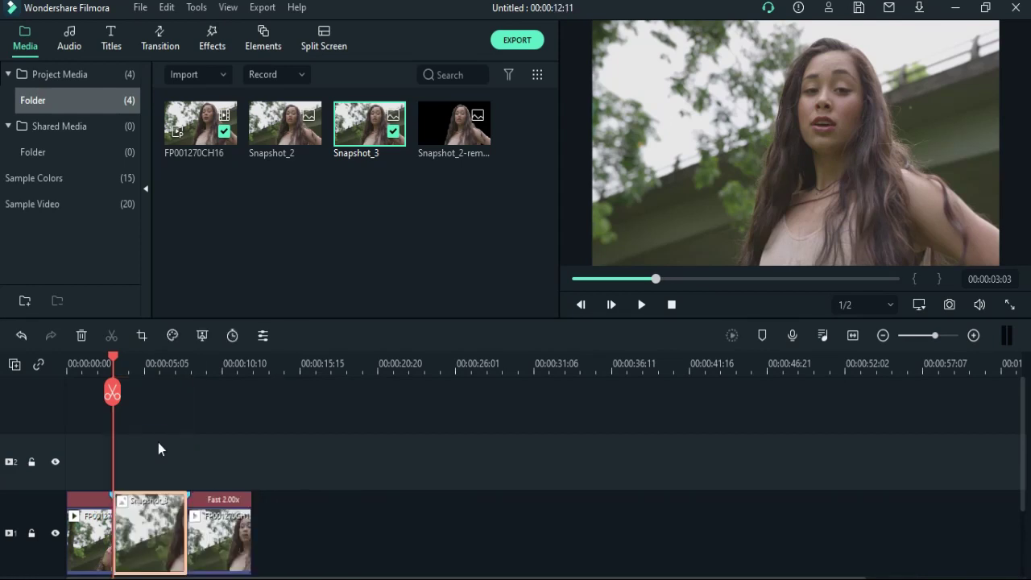
Step: Play the timeline from near the start of the first clip into the Snapshot_3 still
scroll(157, 447, "down", 1)
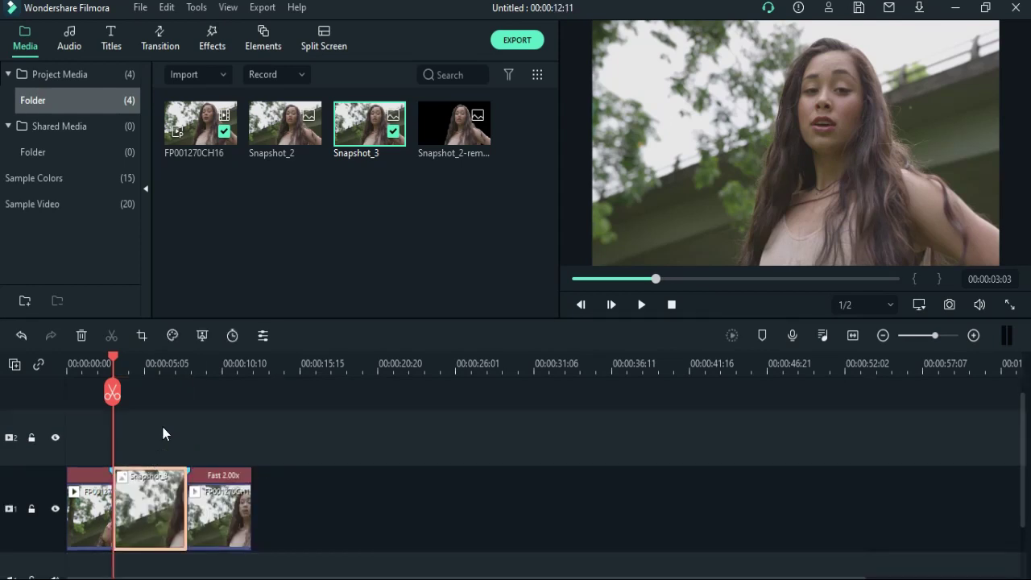
left_click(82, 361)
key("space")
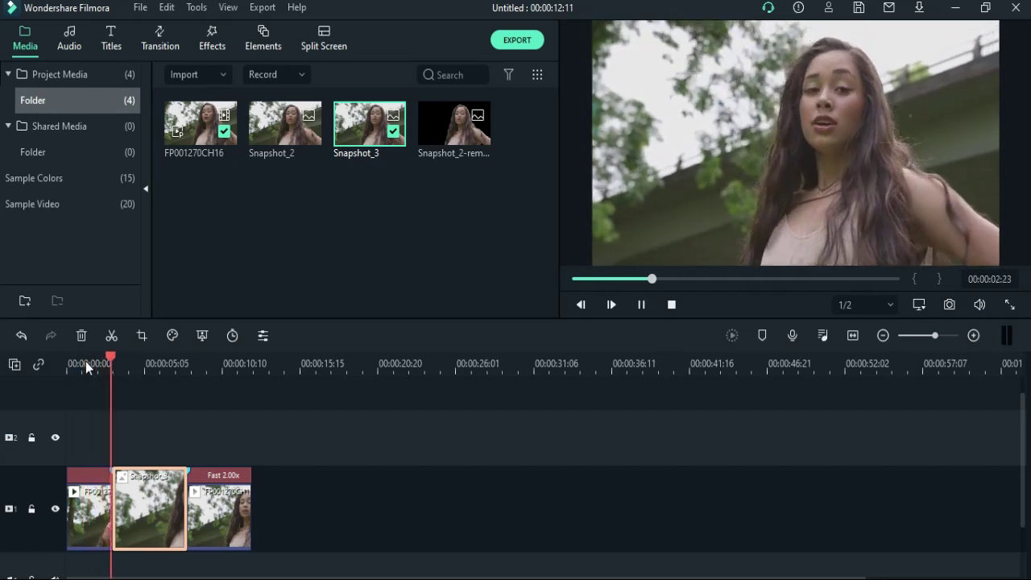
key("space")
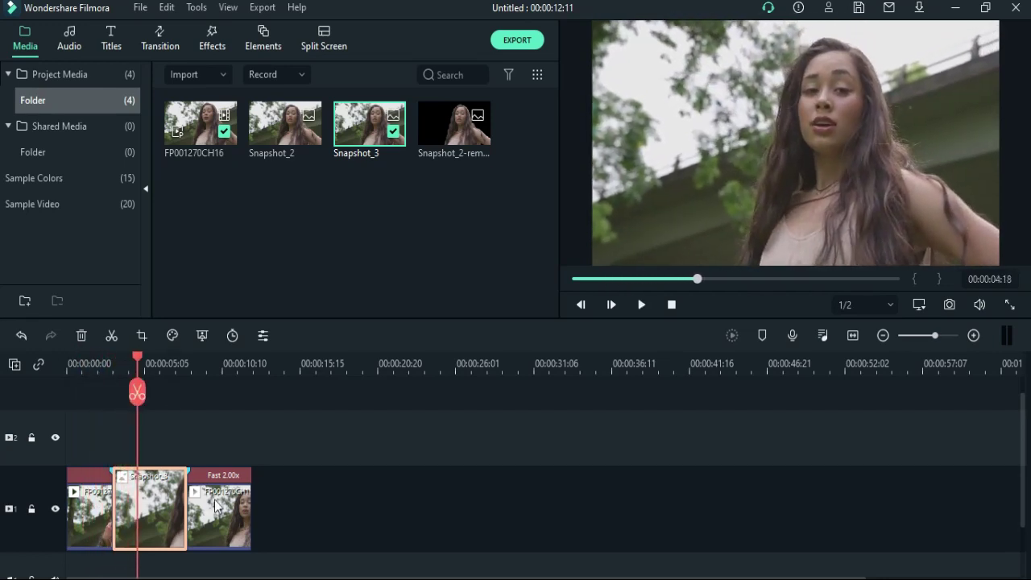
Step: Place the background-removed Snapshot_2 image on video track 2 directly above Snapshot_3 and check the stacked stills in playback
mouse_move(476, 161)
left_click_drag(449, 124, 109, 432)
left_click(102, 364)
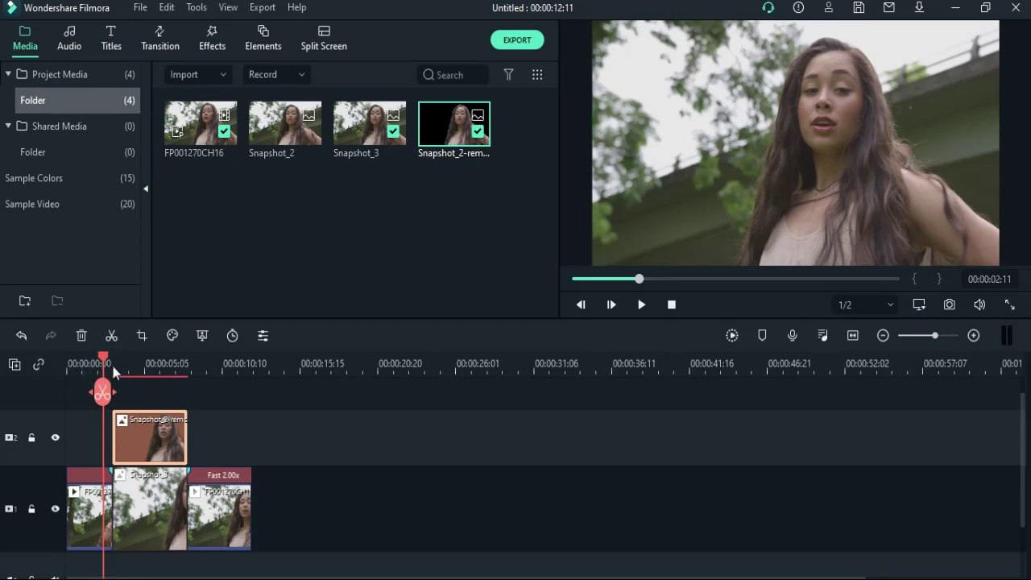
key("space")
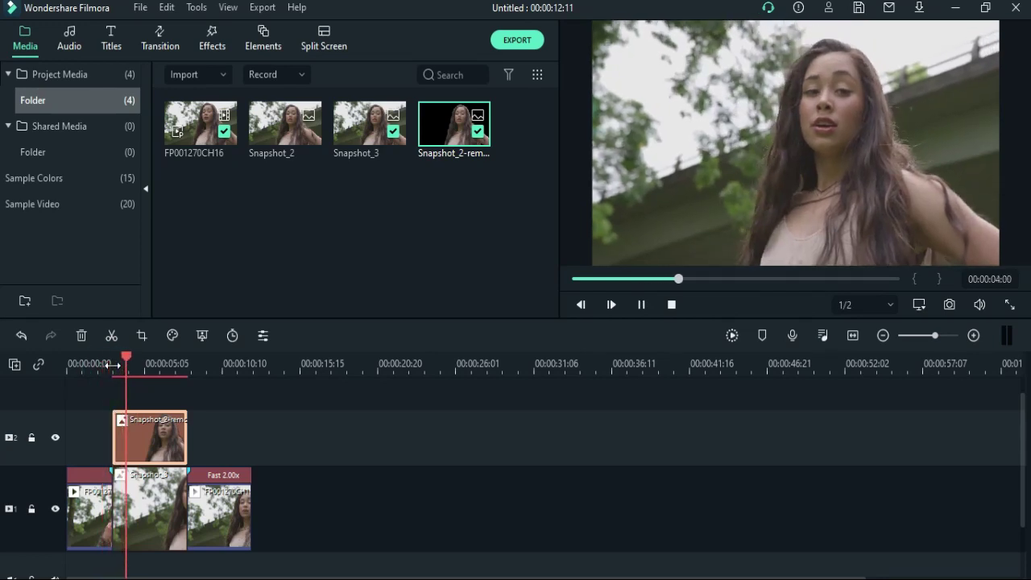
left_click(54, 508)
left_click(54, 509)
Step: Apply the B&W Film 3D LUT to the Snapshot_3 still on video track 1
left_click(156, 506)
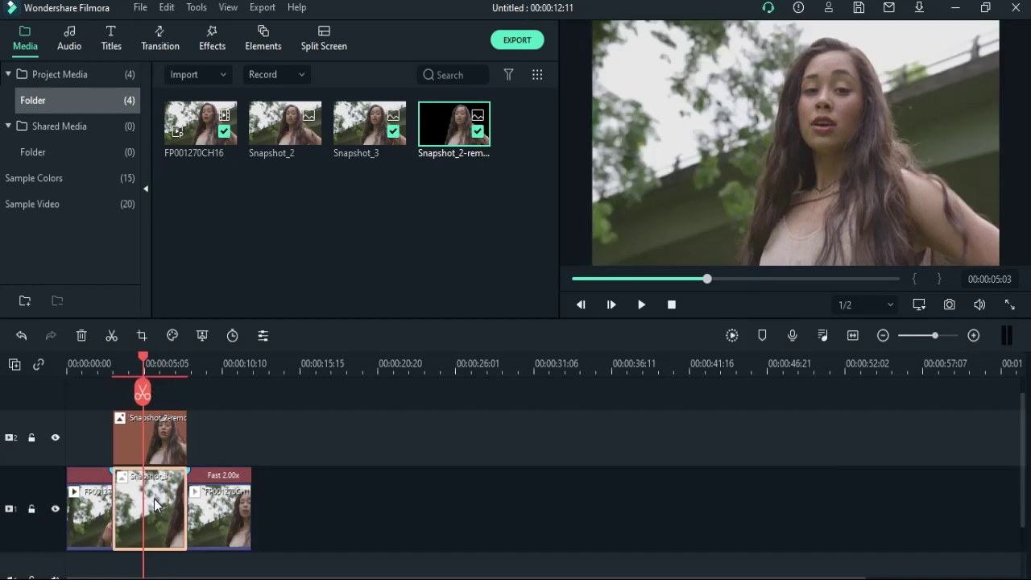
left_click(155, 506)
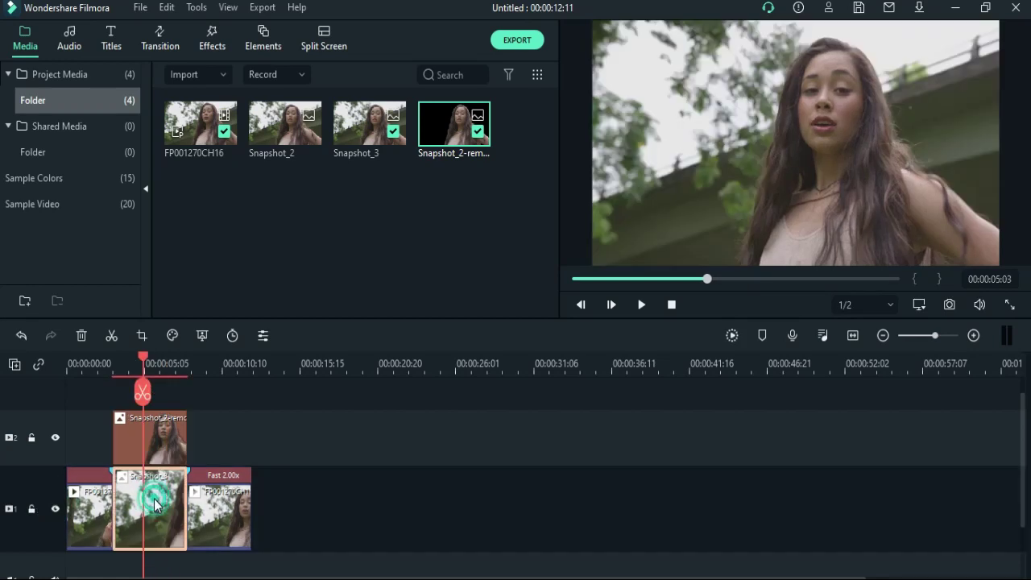
double_click(155, 506)
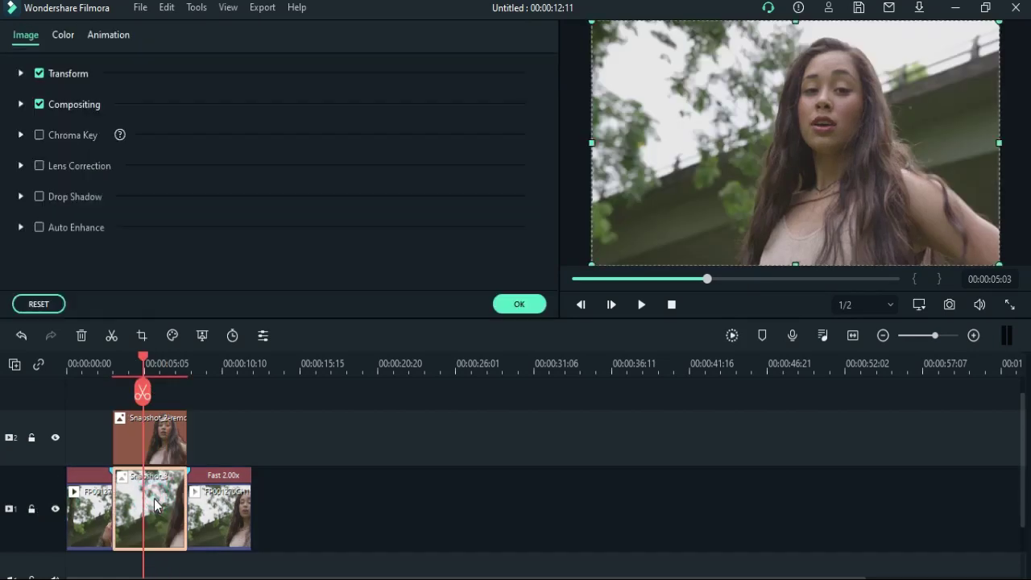
left_click(72, 33)
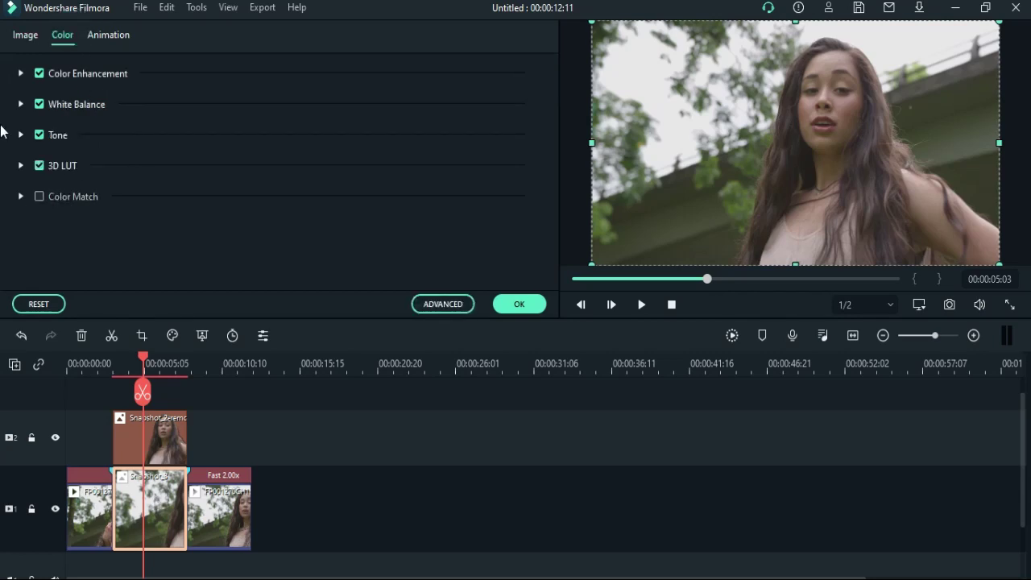
left_click(20, 166)
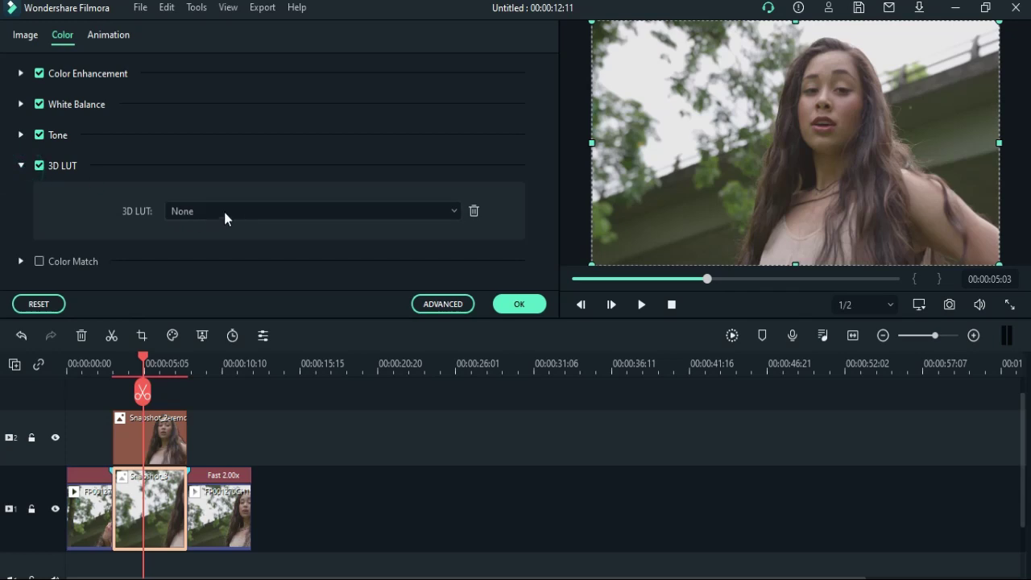
scroll(226, 206, "down", 1)
scroll(226, 211, "down", 1)
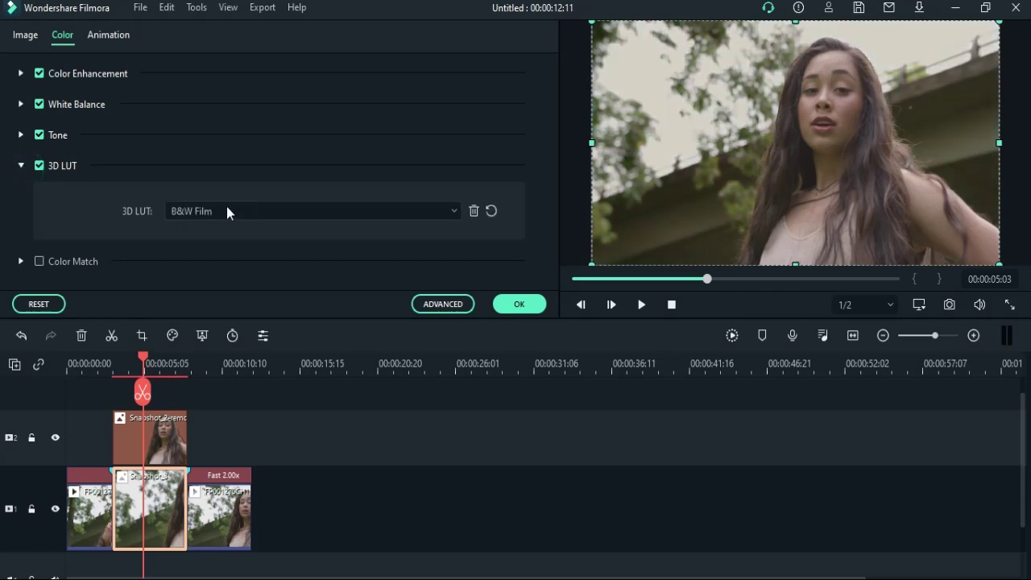
scroll(226, 211, "down", 1)
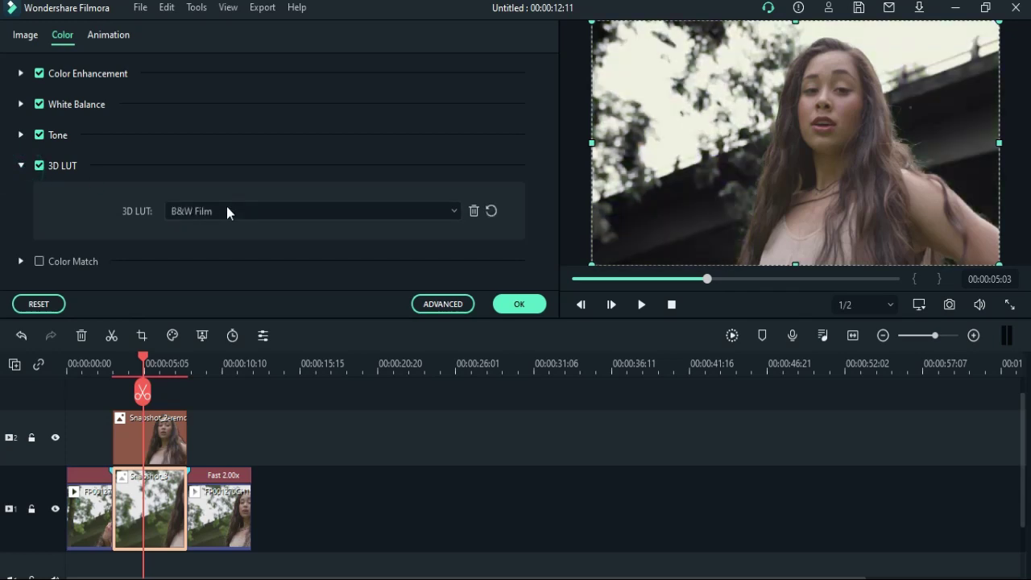
Step: Compare the Cool Film and Game of Thrones LUTs on Snapshot_3, settle on B&W Film, and play the graded still
scroll(226, 211, "down", 4)
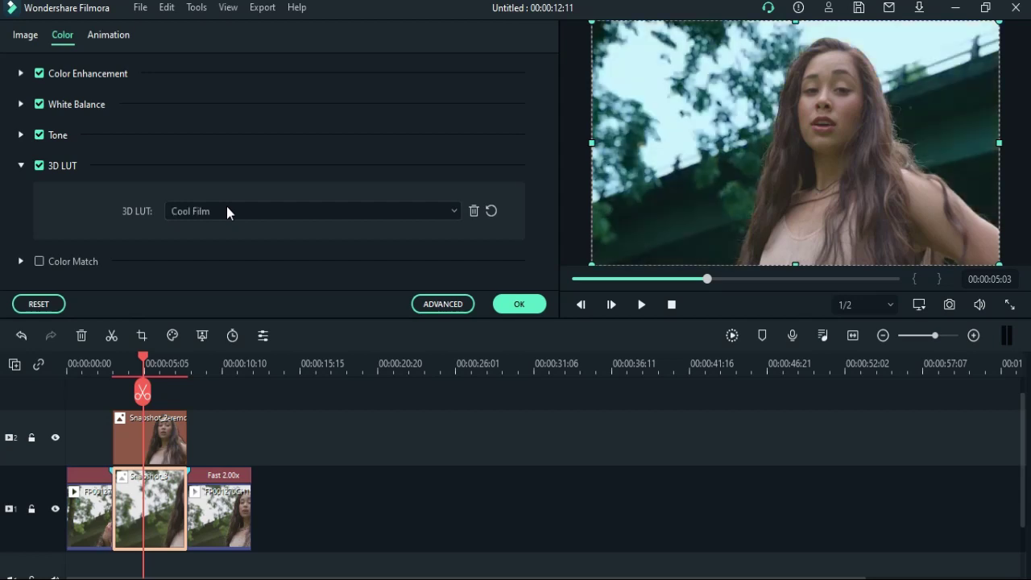
scroll(226, 211, "down", 1)
scroll(226, 211, "up", 6)
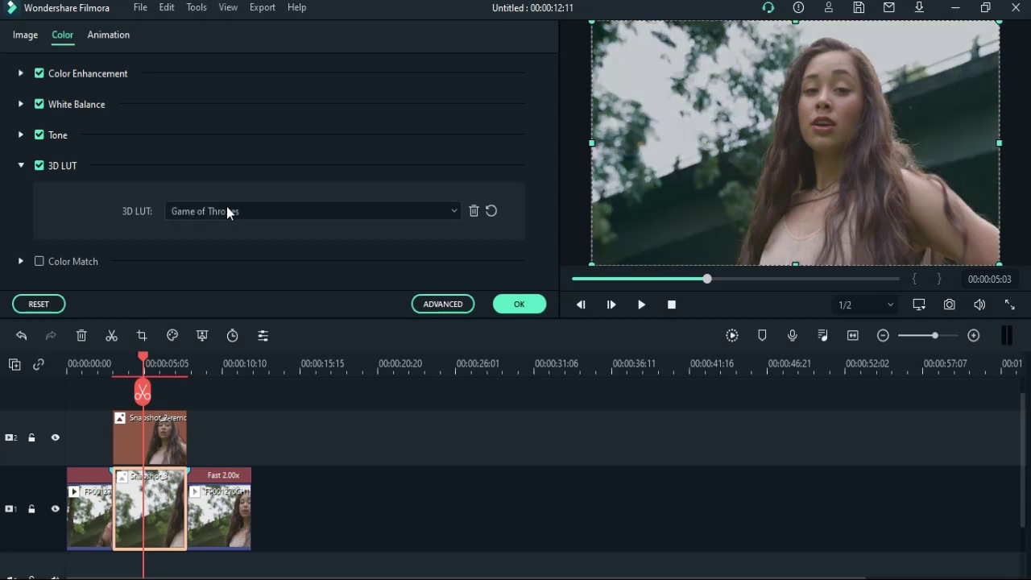
scroll(227, 211, "up", 1)
scroll(226, 211, "down", 3)
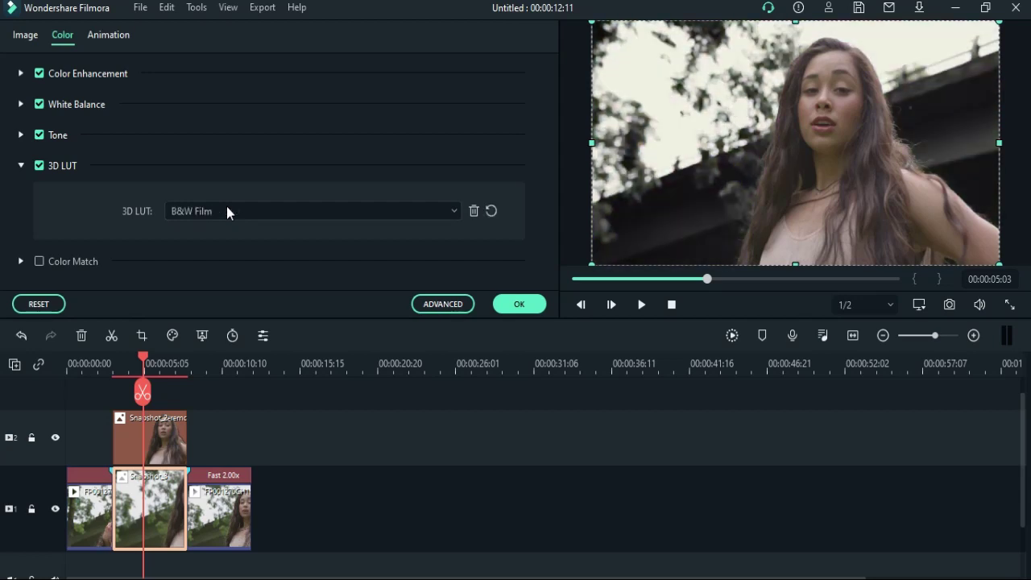
left_click(509, 302)
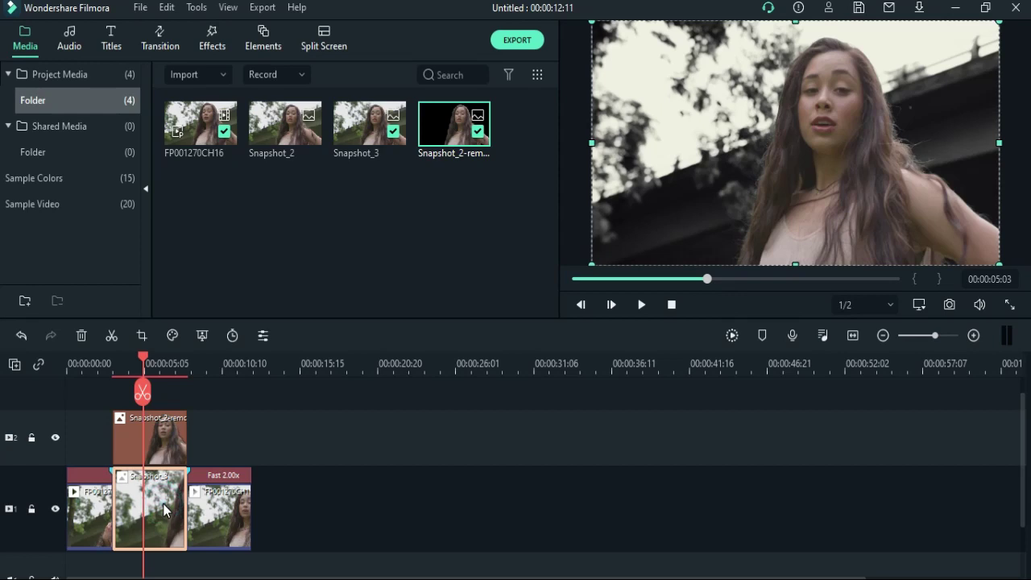
key("space")
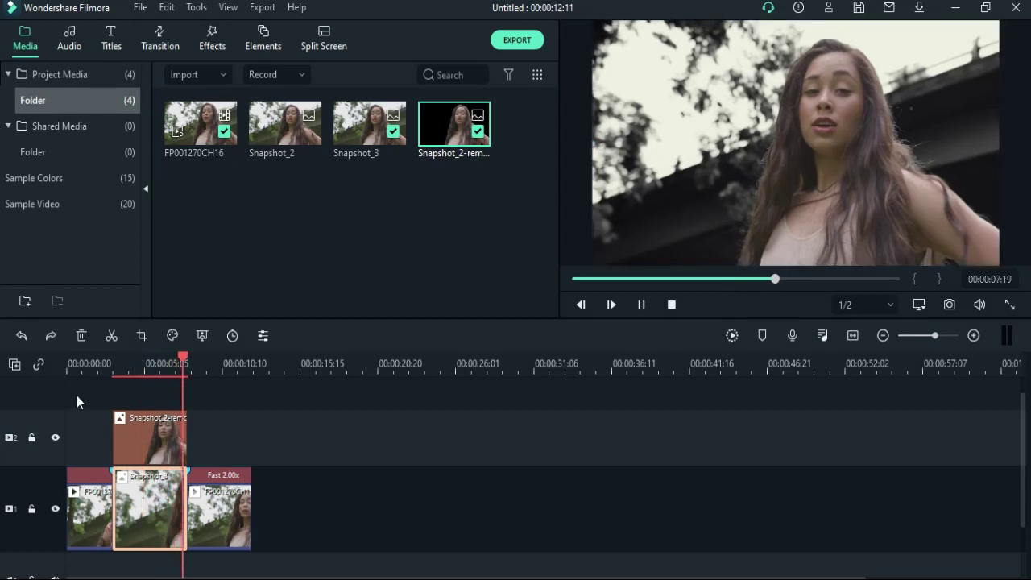
key("space")
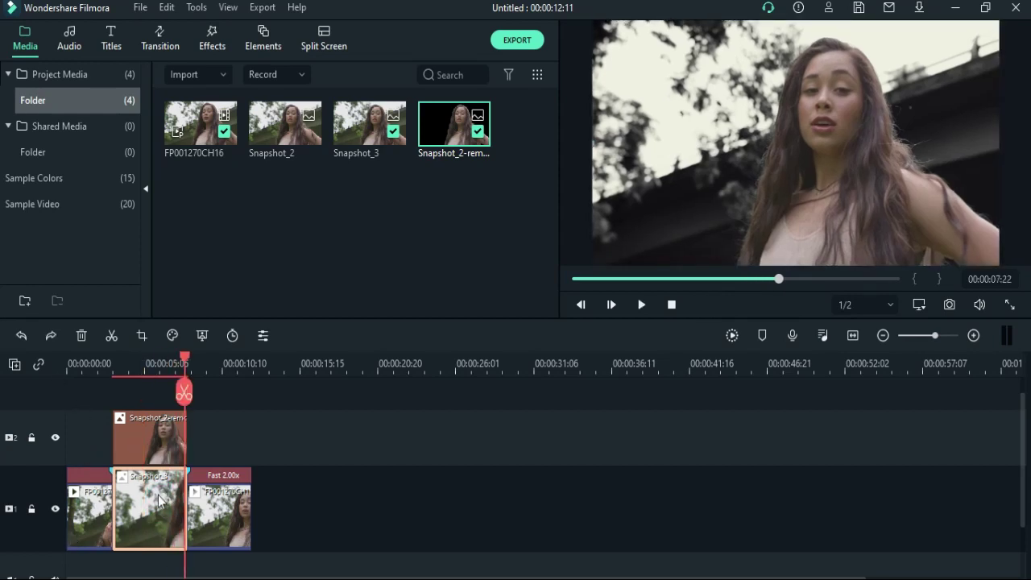
Step: Move the cutout up to video track 3 and place the Jigsaw D effect on track 2 between the cutout and Snapshot_3
left_click(160, 452)
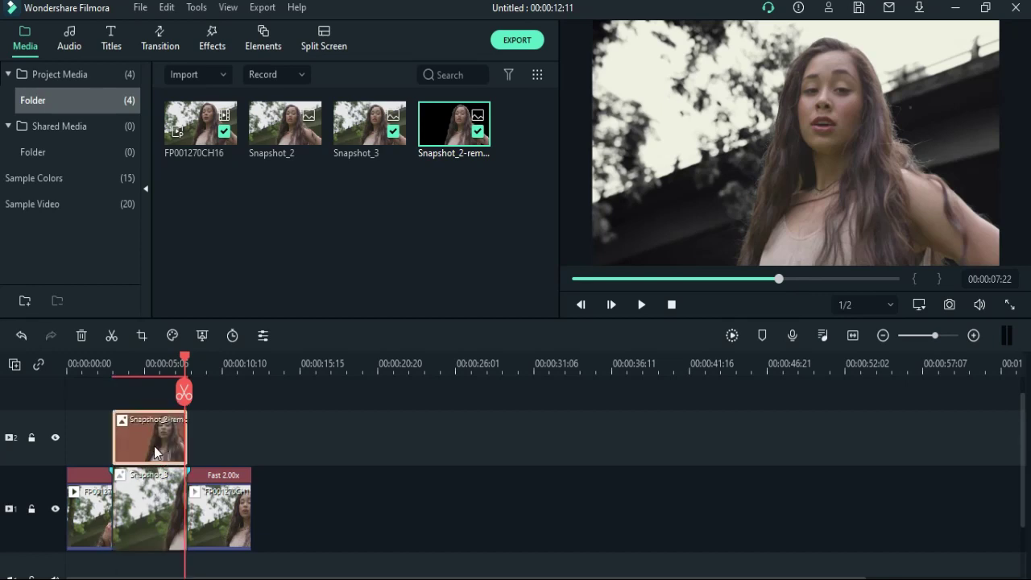
left_click_drag(155, 452, 153, 388)
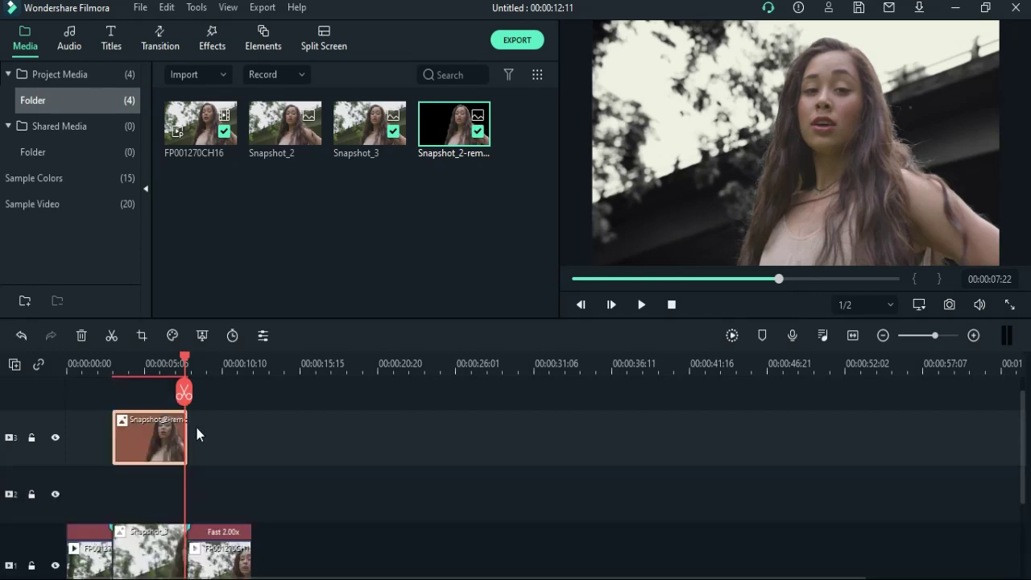
left_click(217, 41)
scroll(391, 226, "down", 5)
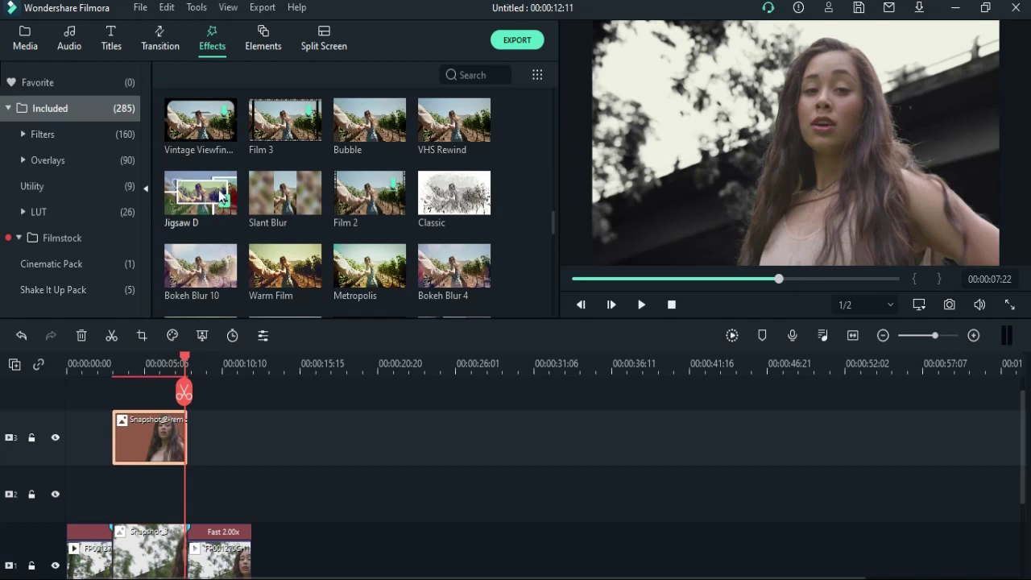
left_click_drag(211, 194, 121, 499)
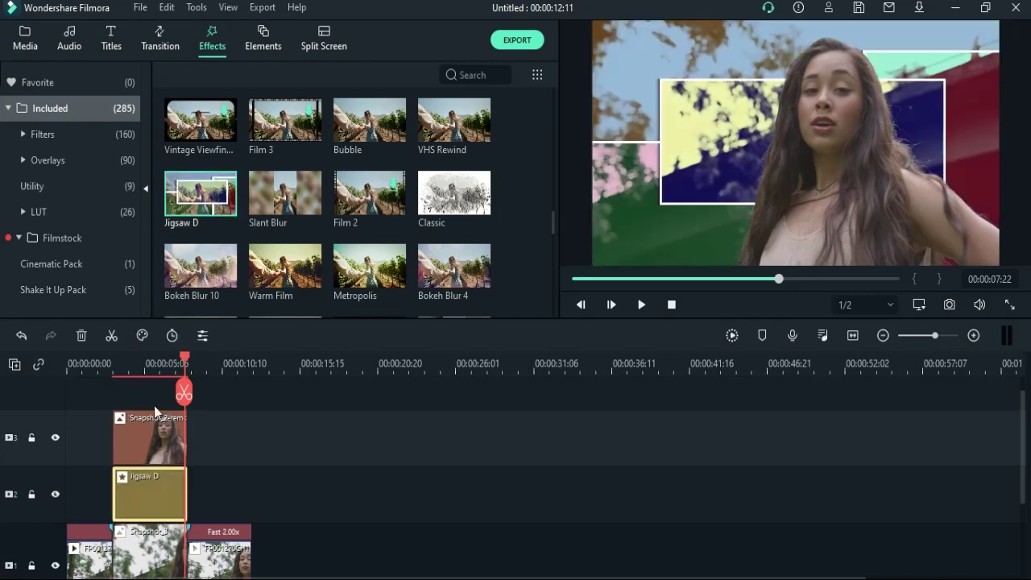
Step: Play the timeline from 00:00:02:16 into the freeze-frame section to check the Jigsaw D background
left_click(105, 369)
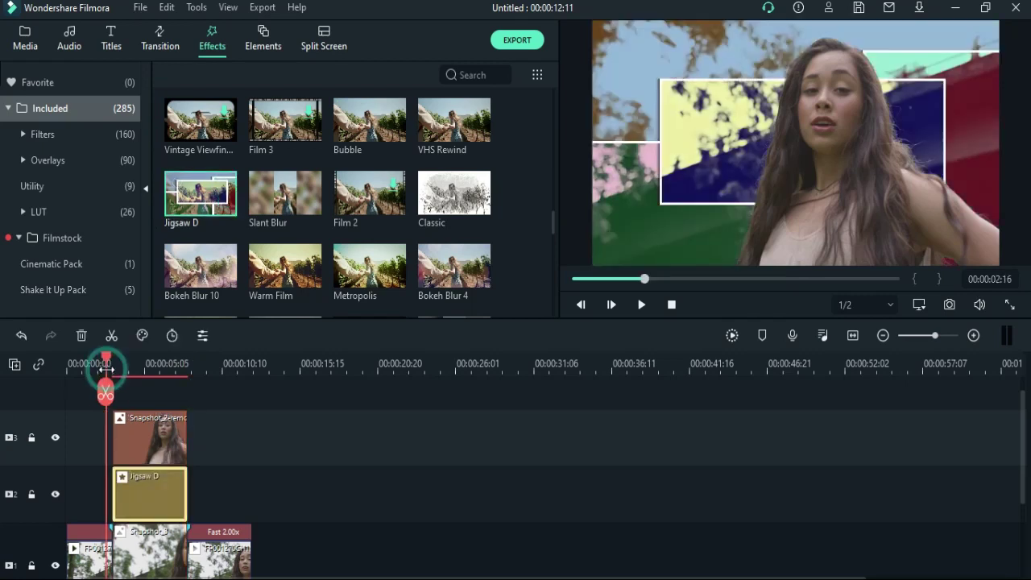
key("space")
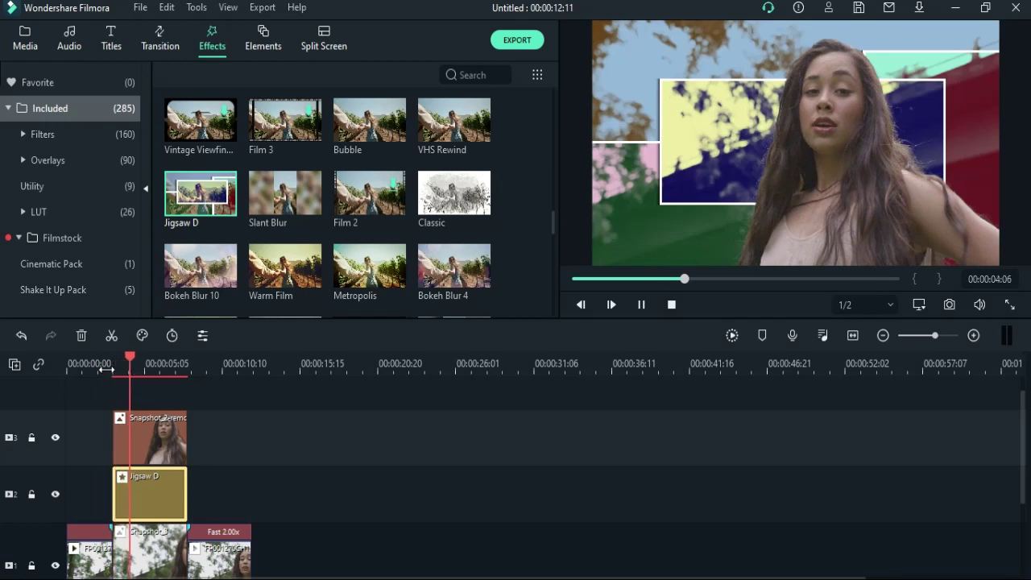
key("space")
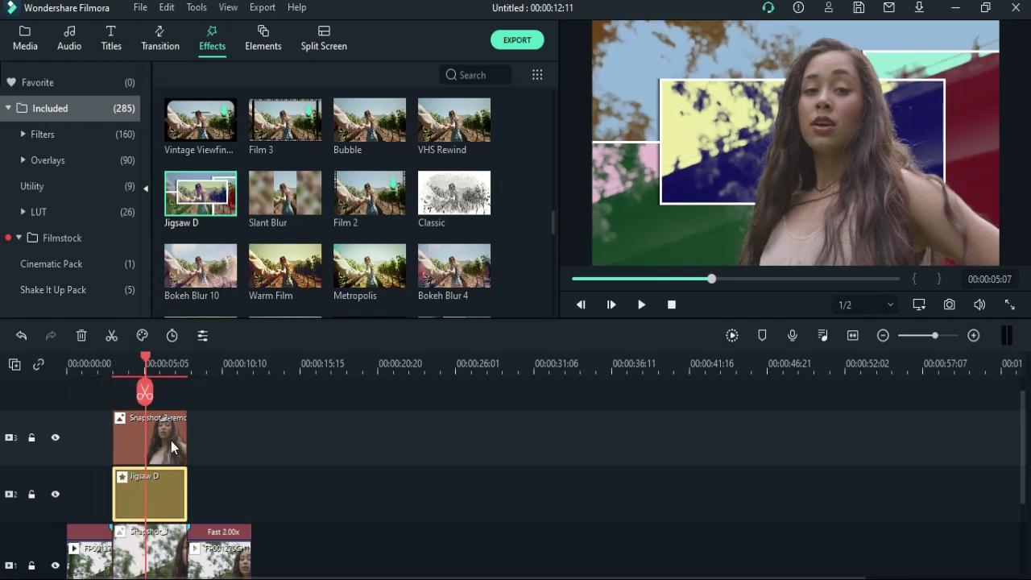
Step: Add a custom animation keyframe at 100% scale to the cutout at its start, 00:00:03:03
left_click(171, 440)
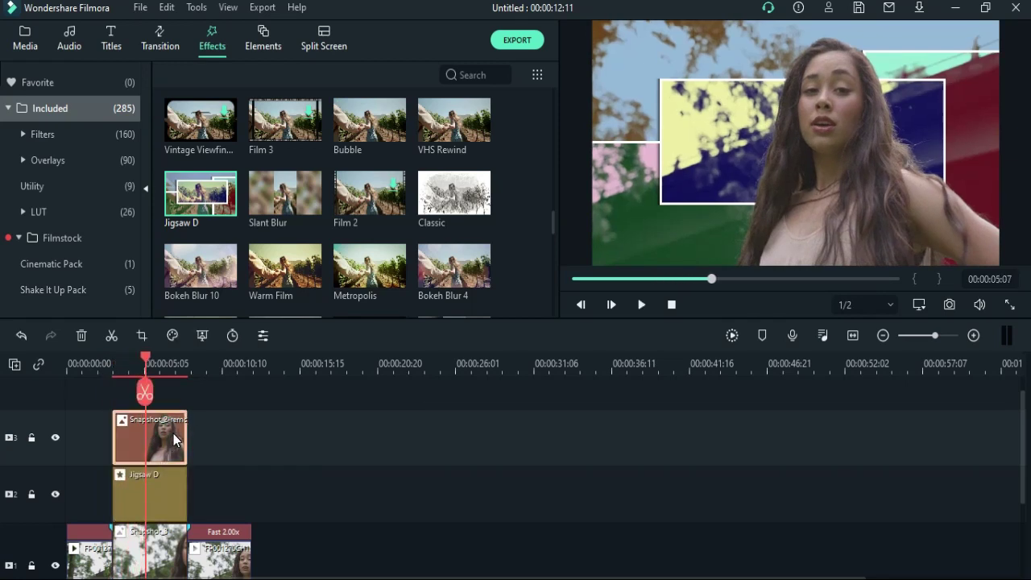
left_click(95, 364)
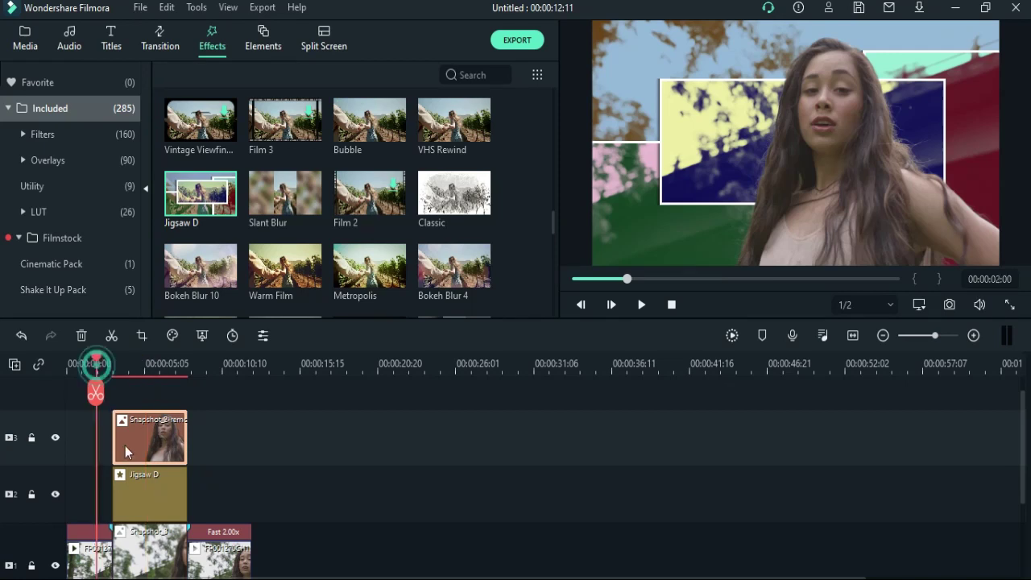
double_click(134, 441)
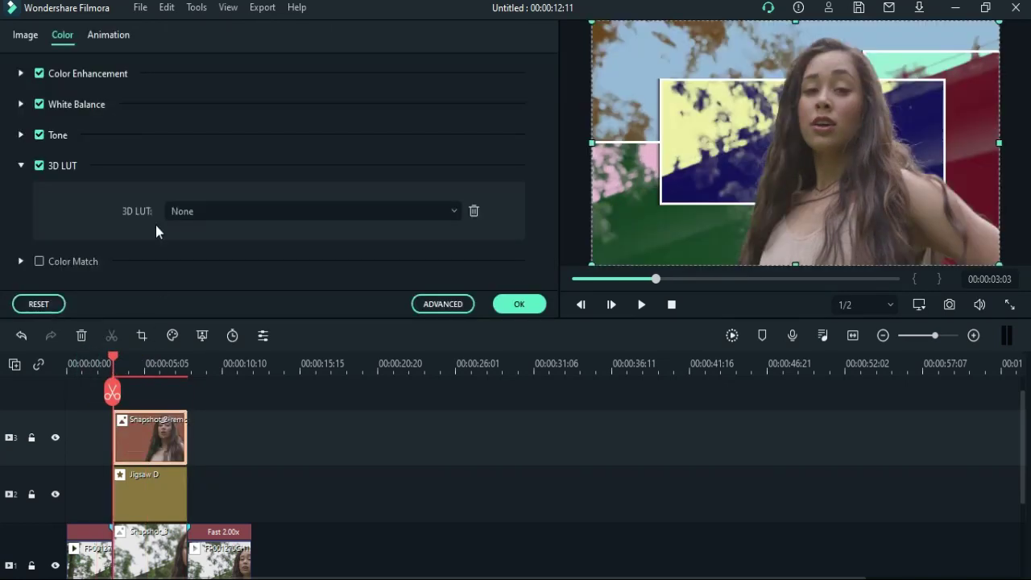
left_click(116, 32)
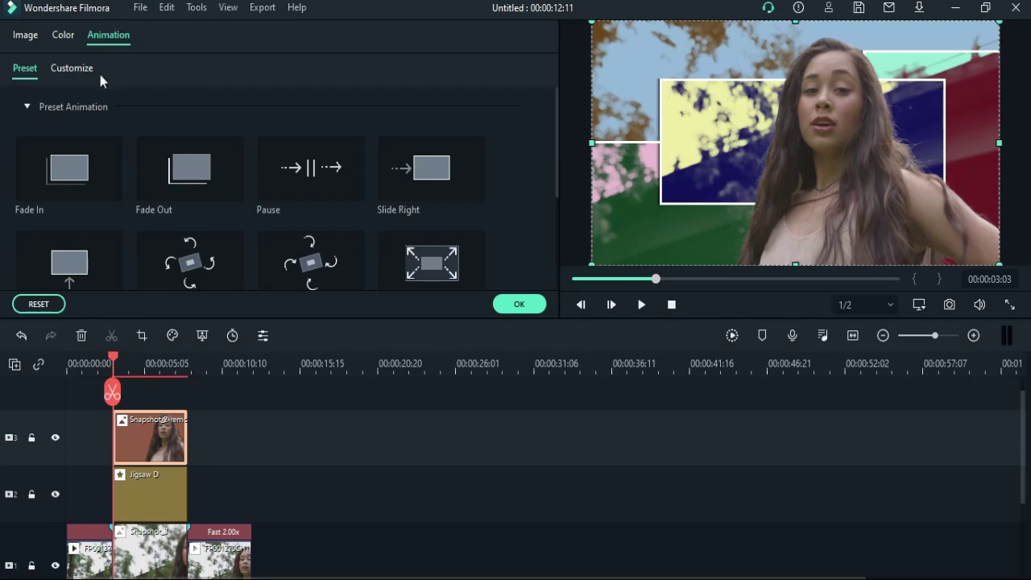
left_click(70, 70)
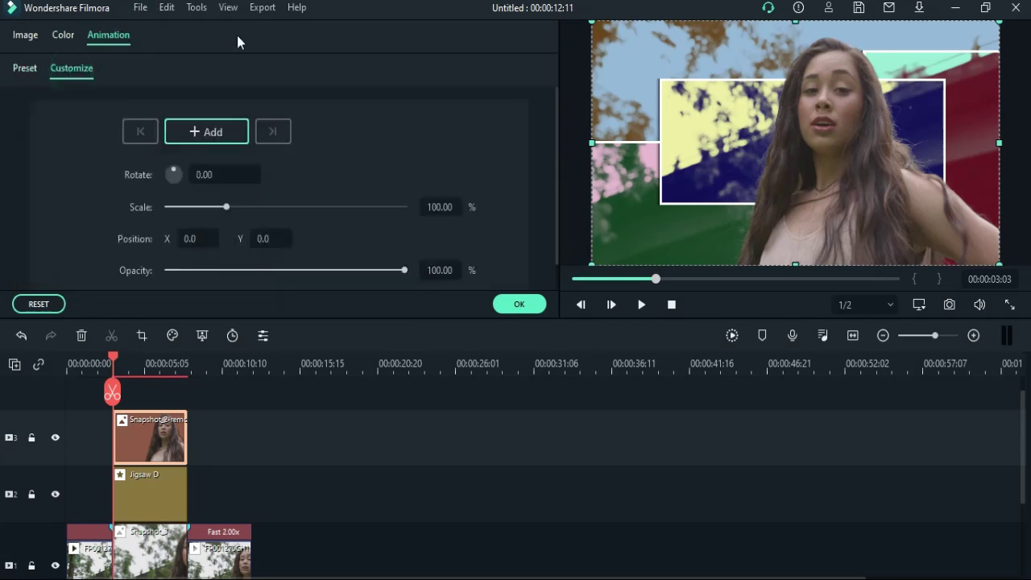
left_click(200, 131)
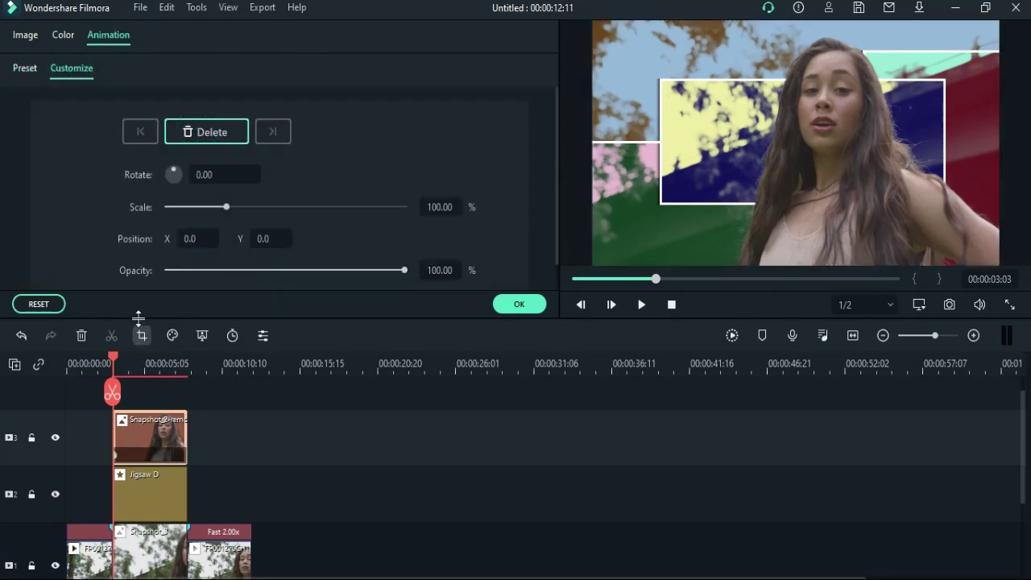
Step: Add a keyframe at 00:00:04:13 that enlarges the cutout to about 187% scale and shifts it downward in the frame
left_click_drag(113, 363, 136, 362)
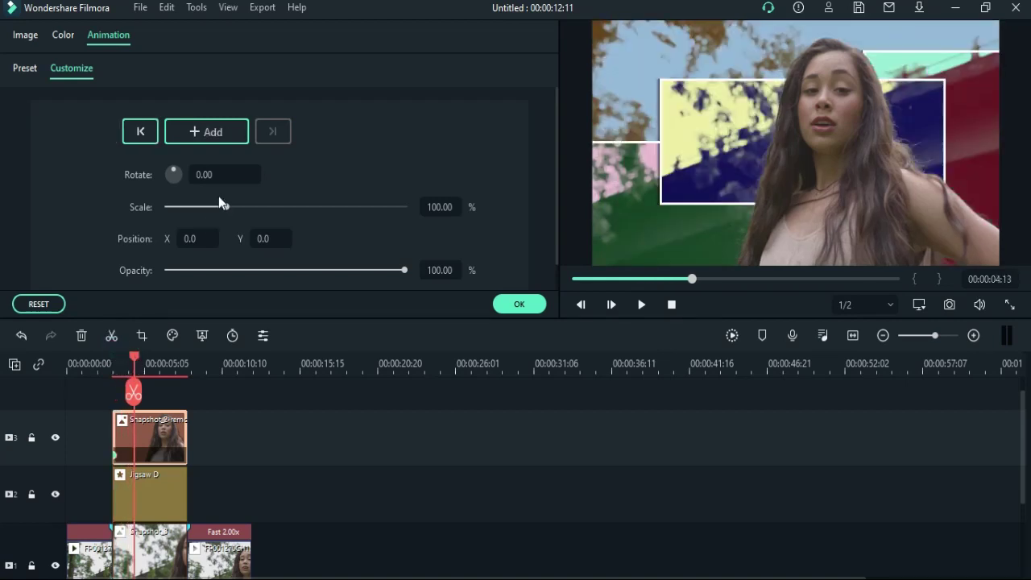
left_click_drag(224, 205, 276, 209)
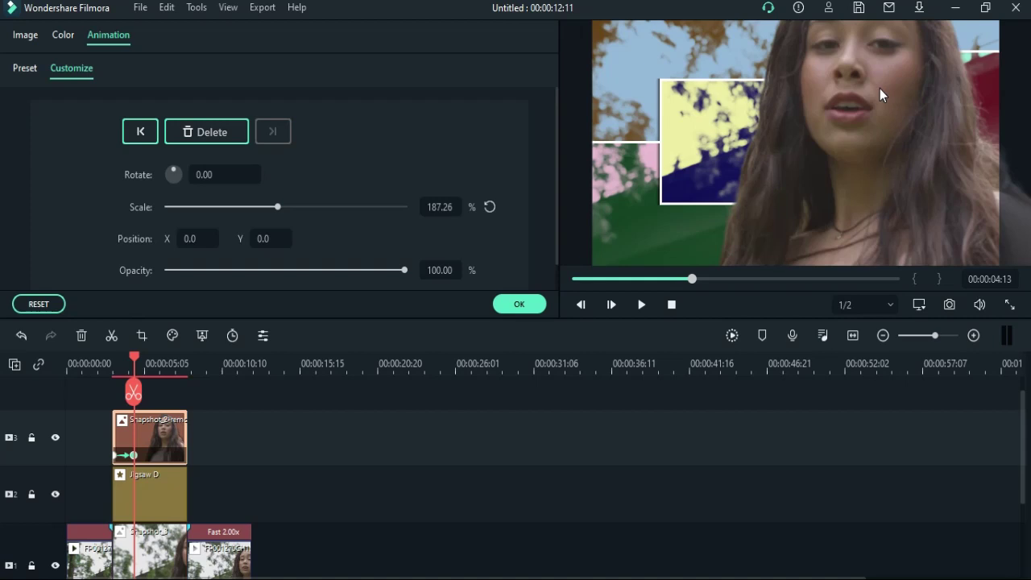
left_click_drag(875, 84, 870, 152)
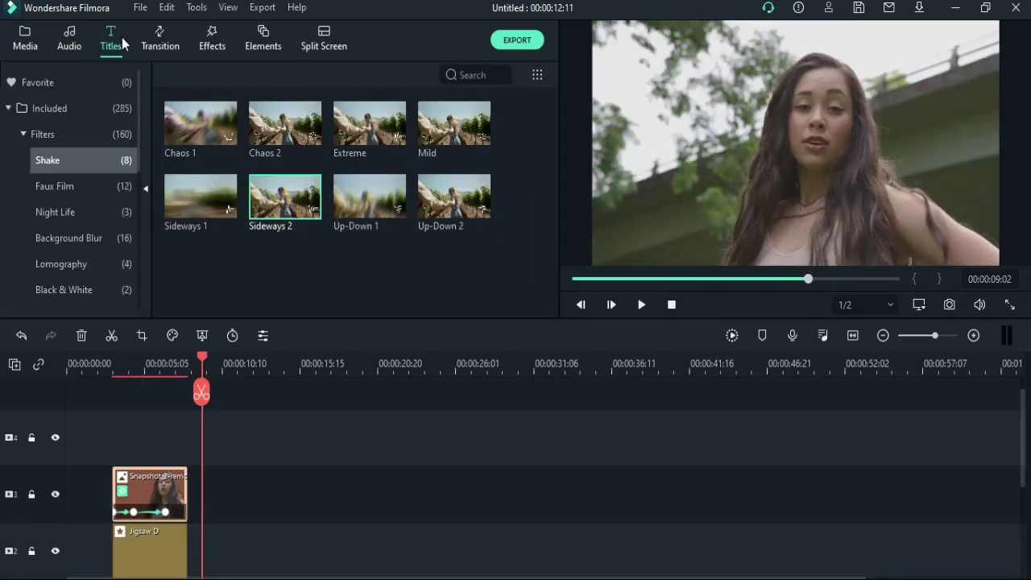
Step: Add the Callout 5 title on video track 4 directly above the cutout clip
left_click(121, 37)
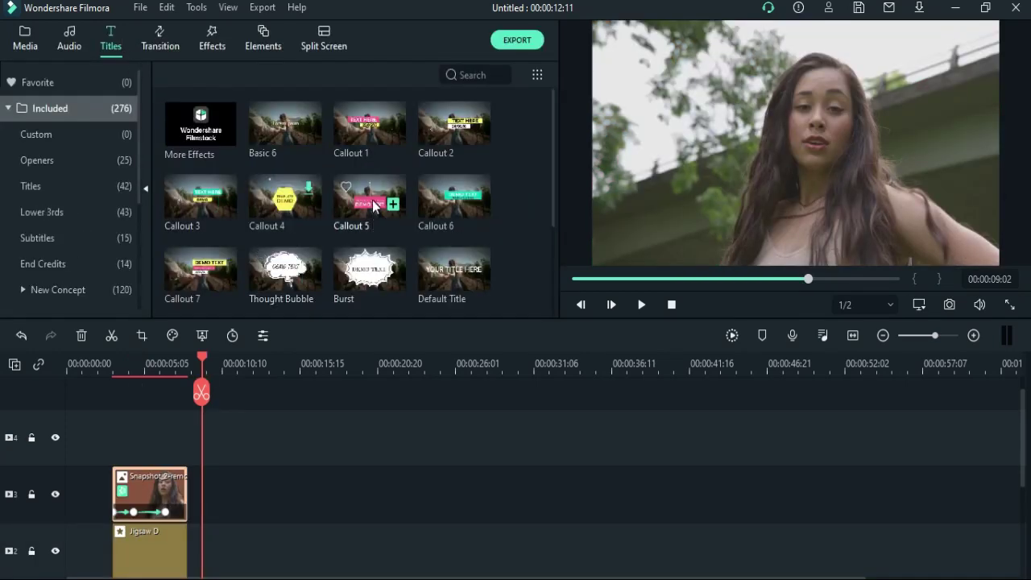
left_click_drag(373, 205, 129, 463)
left_click(796, 70)
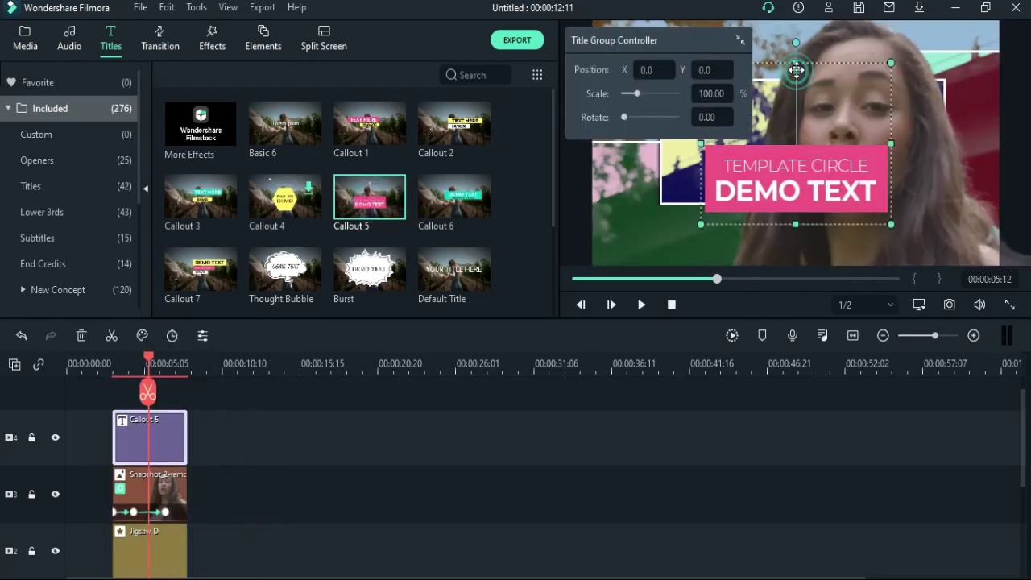
Step: Tilt the title's pink box clockwise, move it beside the woman, and place DEMO TEXT over it at a matching angle
left_click_drag(796, 42, 837, 56)
left_click_drag(915, 119, 757, 196)
left_click(799, 182)
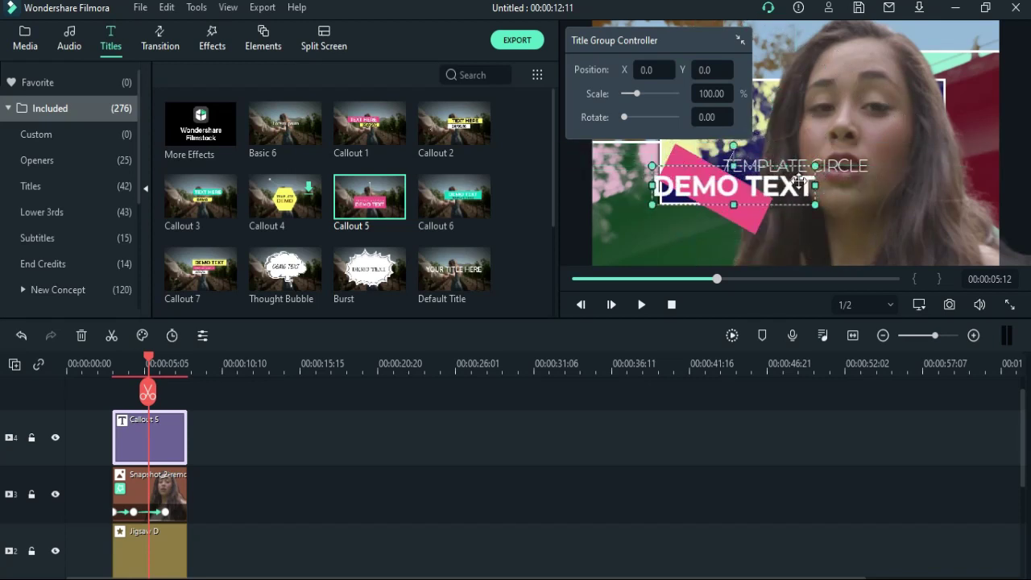
left_click_drag(729, 144, 749, 154)
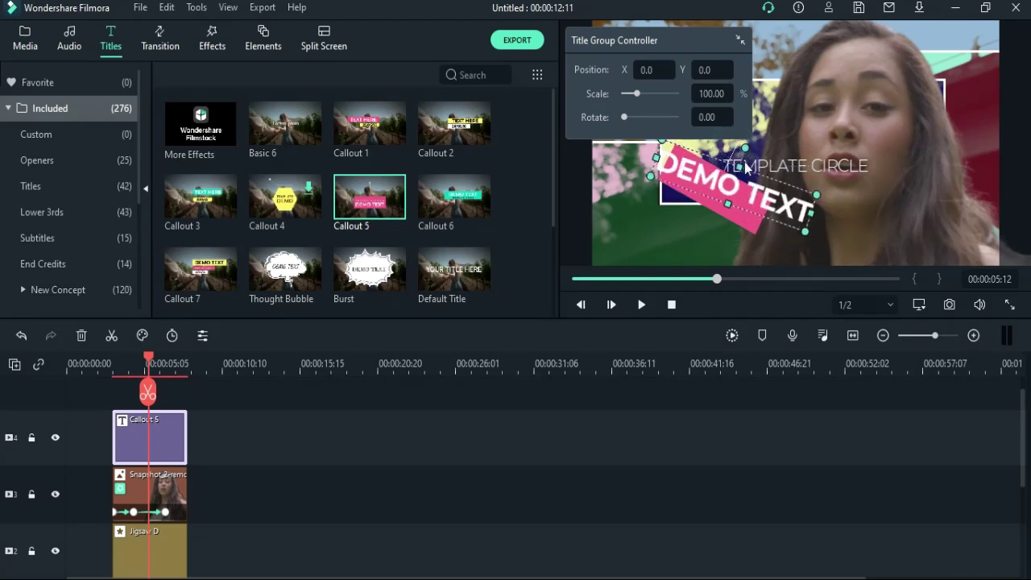
Step: Open the Callout 5 title for advanced text editing and delete its TEMPLATE CIRCLE text
double_click(162, 432)
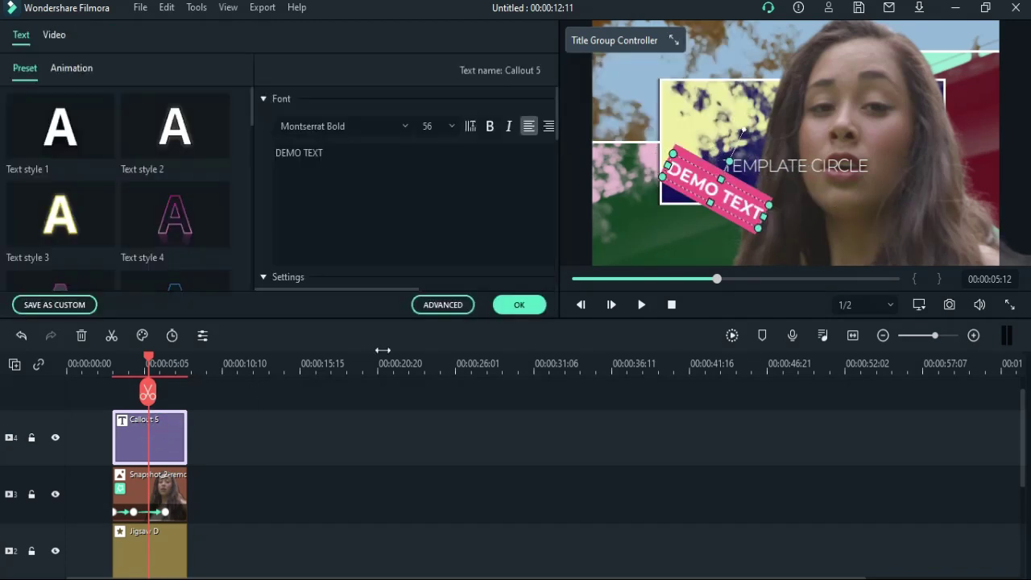
left_click(433, 304)
left_click(442, 312)
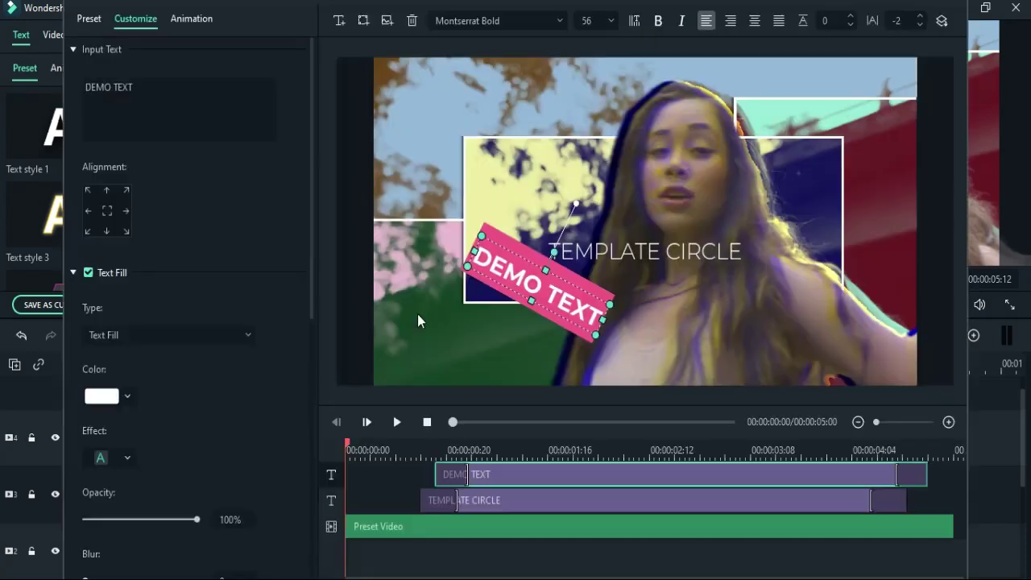
left_click(702, 256)
left_click(411, 20)
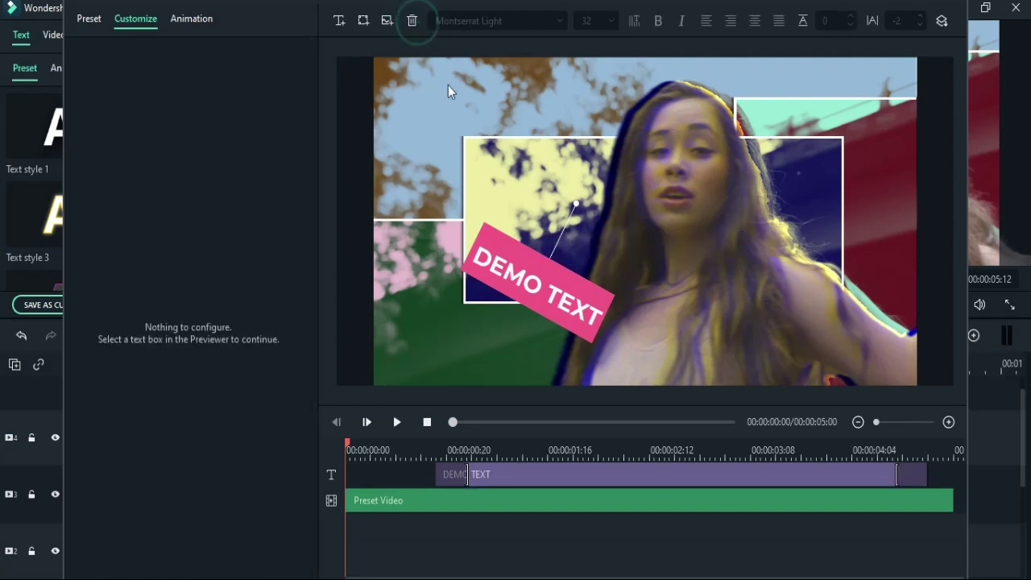
Step: Replace the title's DEMO TEXT with YOUR LINE and apply the title changes
left_click(538, 282)
left_click_drag(538, 282, 541, 284)
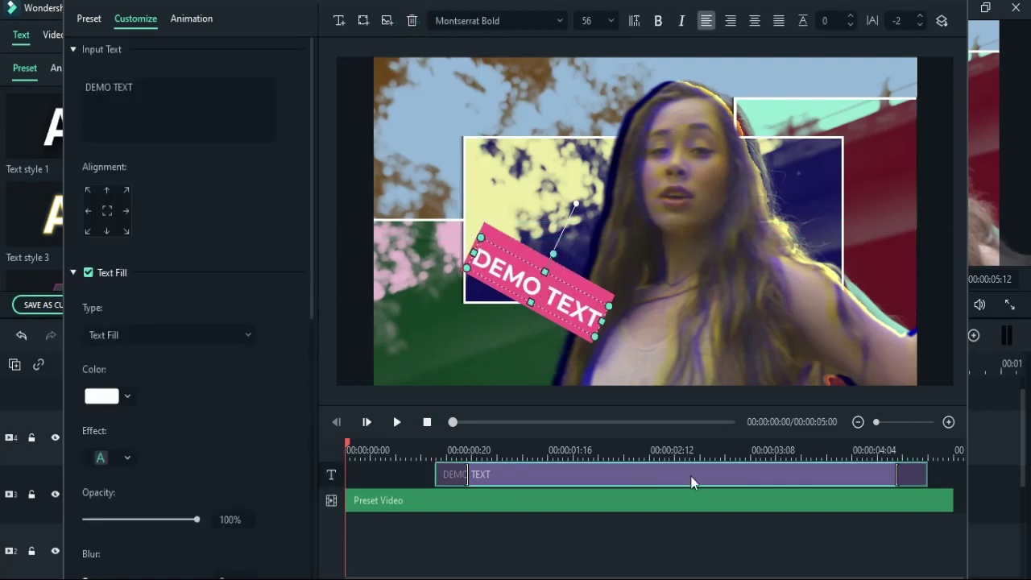
left_click(168, 140)
key("ctrl+a")
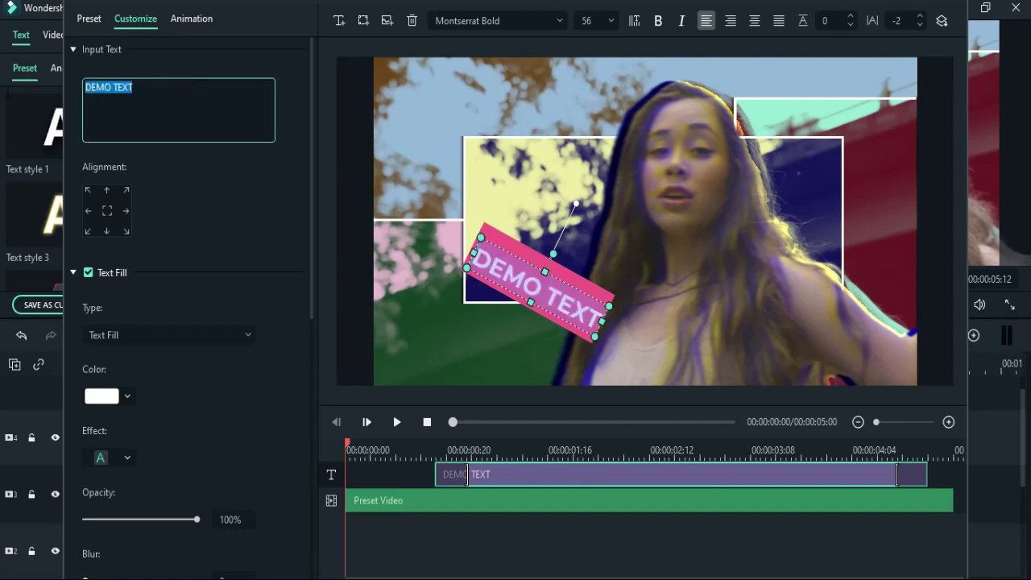
type("Y")
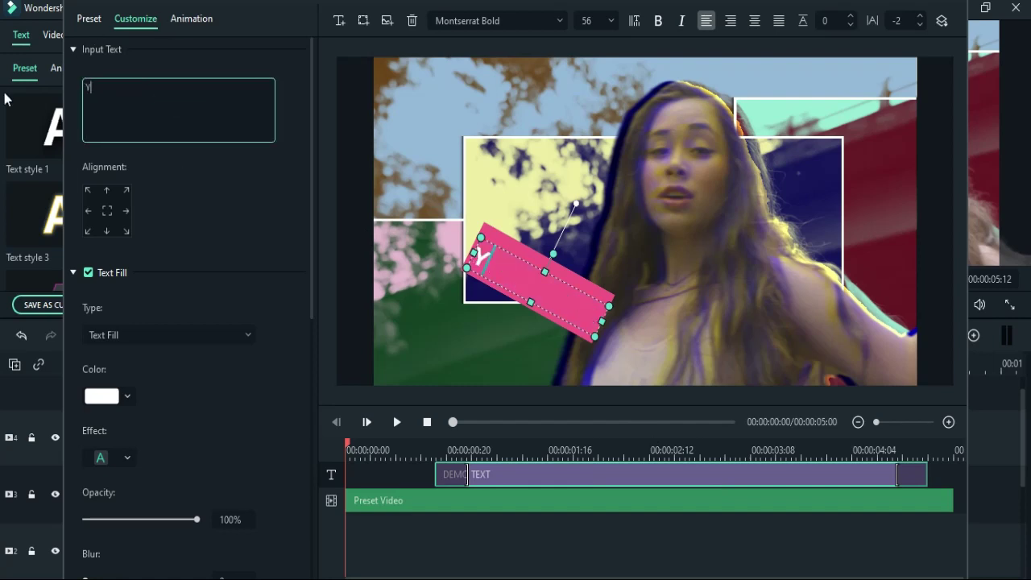
type("OUR LINE")
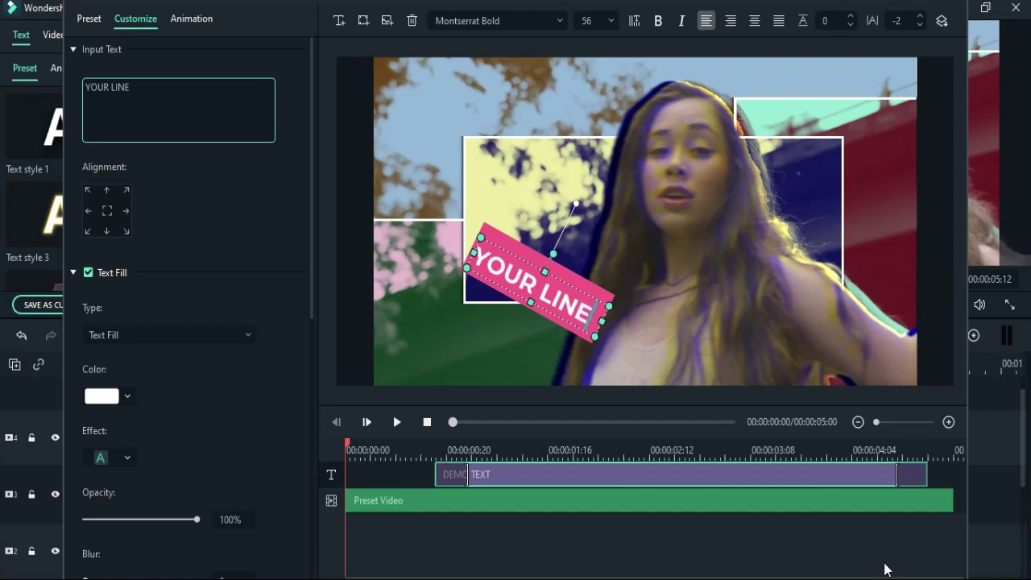
left_click_drag(926, 4, 926, 1)
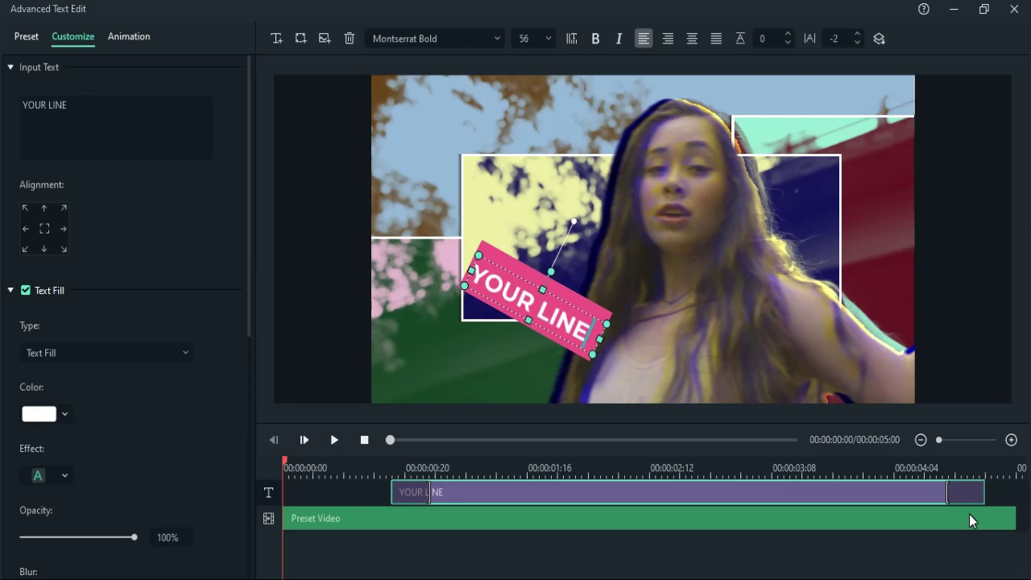
left_click(985, 10)
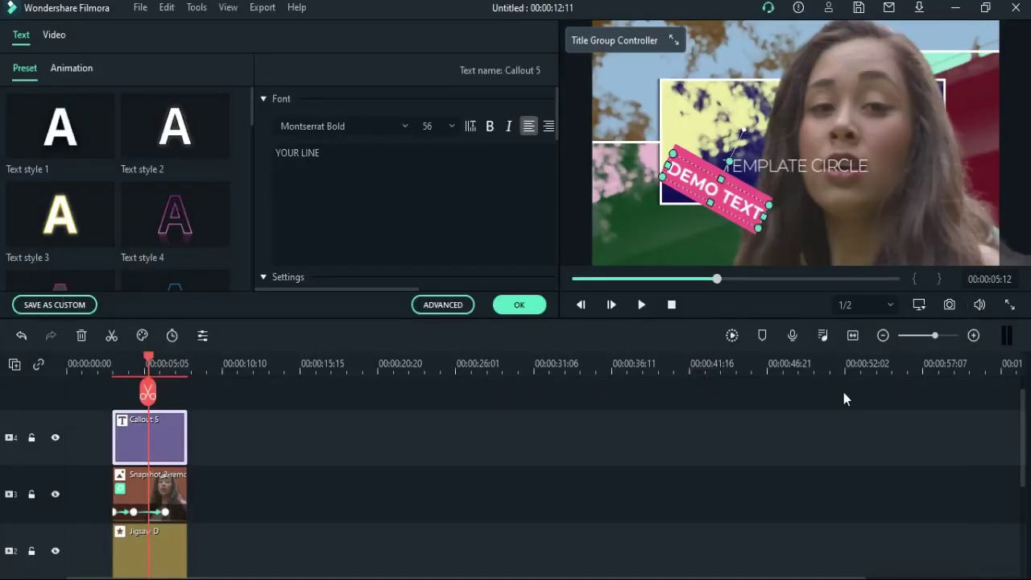
left_click(519, 304)
Step: Play the project from the beginning to preview the freeze-frame effect with its callout title
left_click(672, 304)
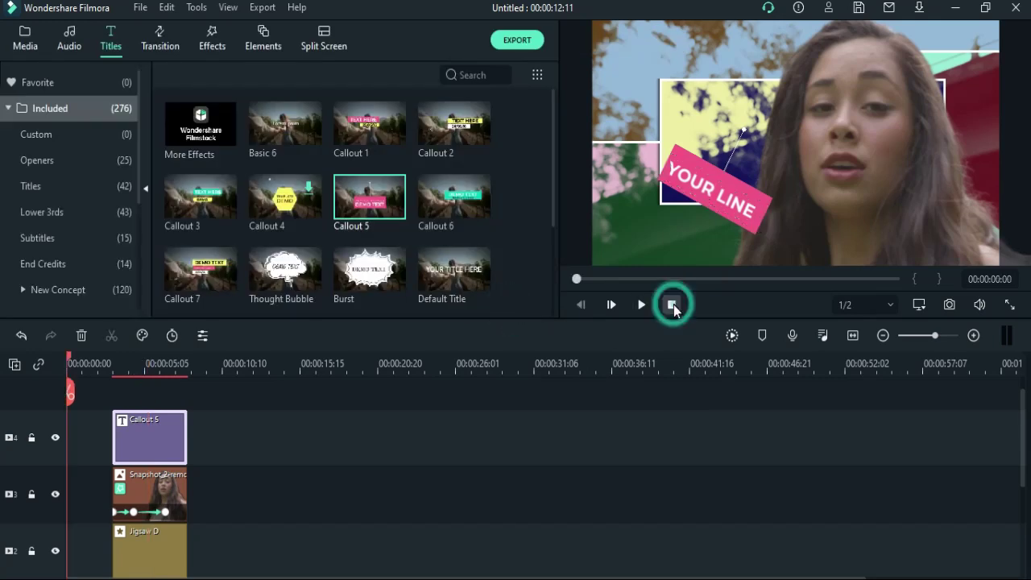
key("space")
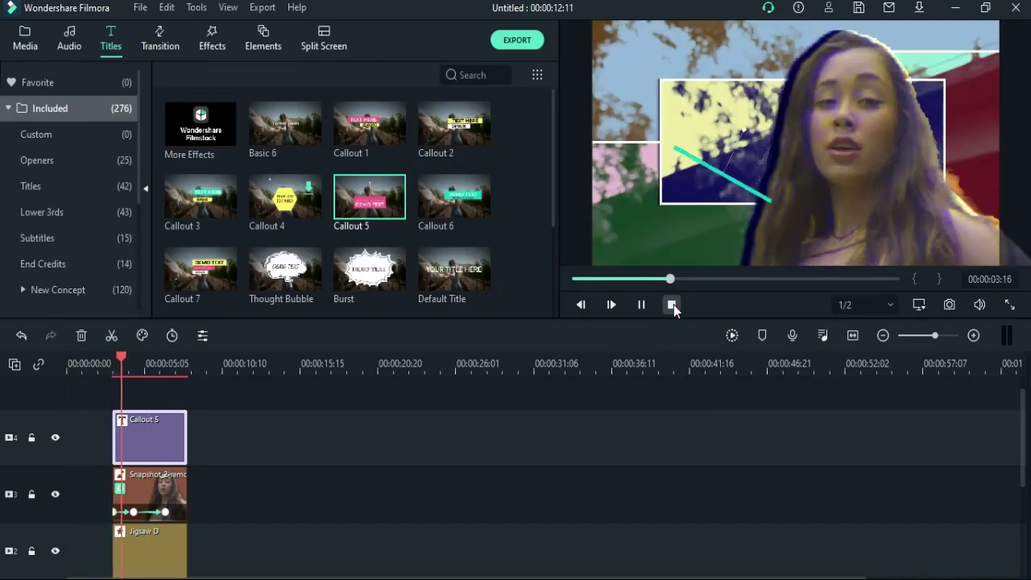